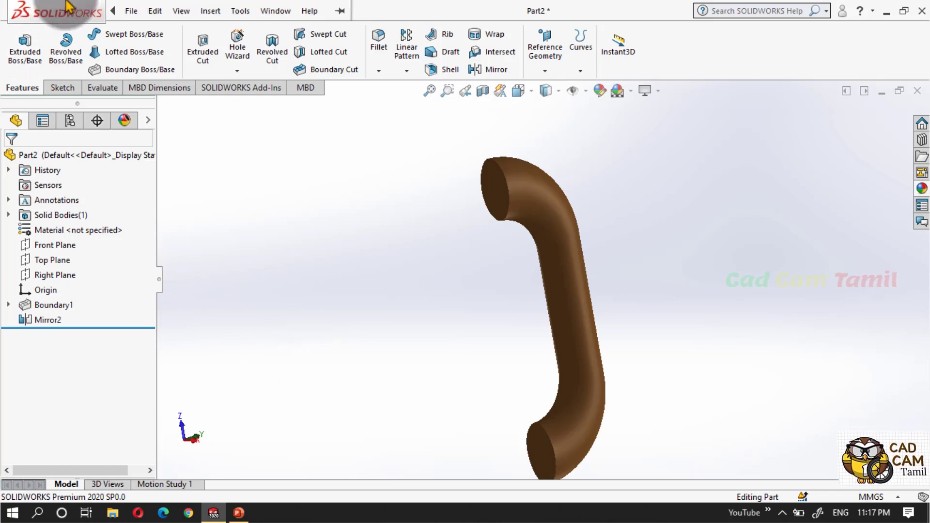
# Create a new part document.
pyautogui.click(371, 229)
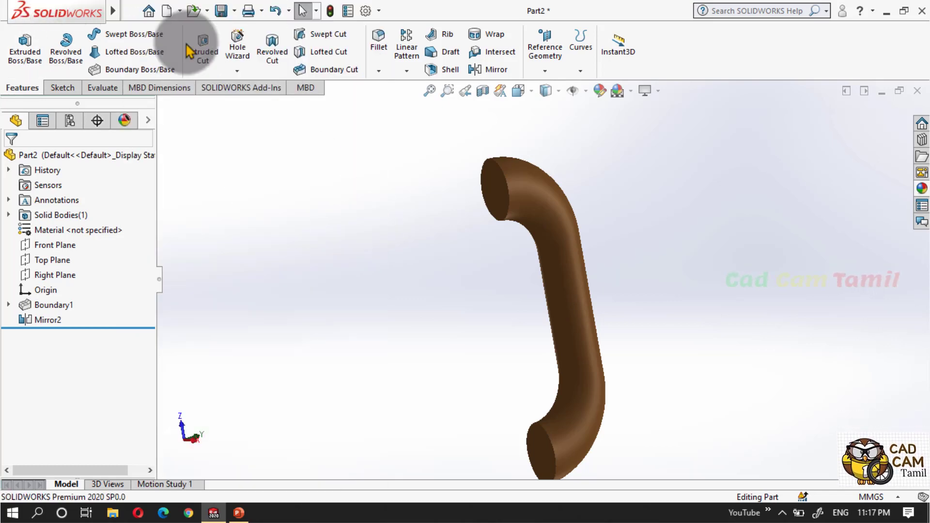
pyautogui.click(167, 11)
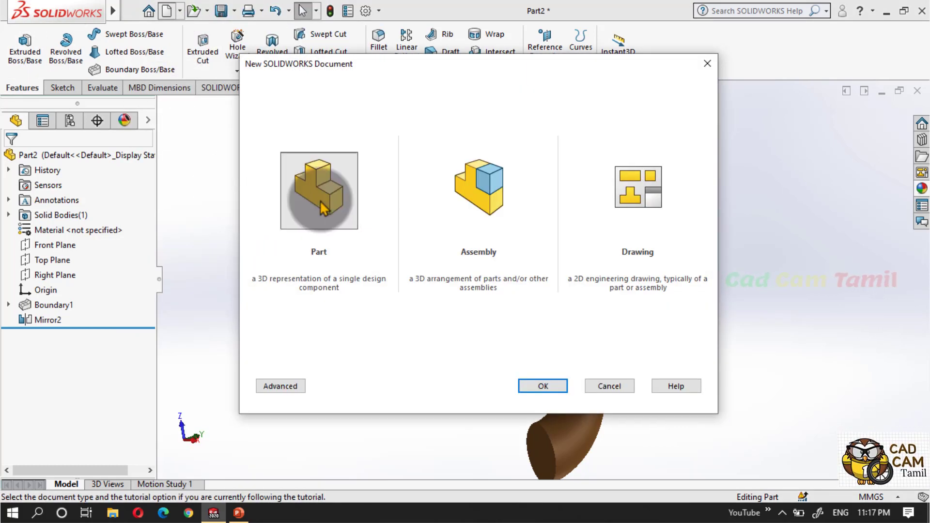
pyautogui.click(558, 386)
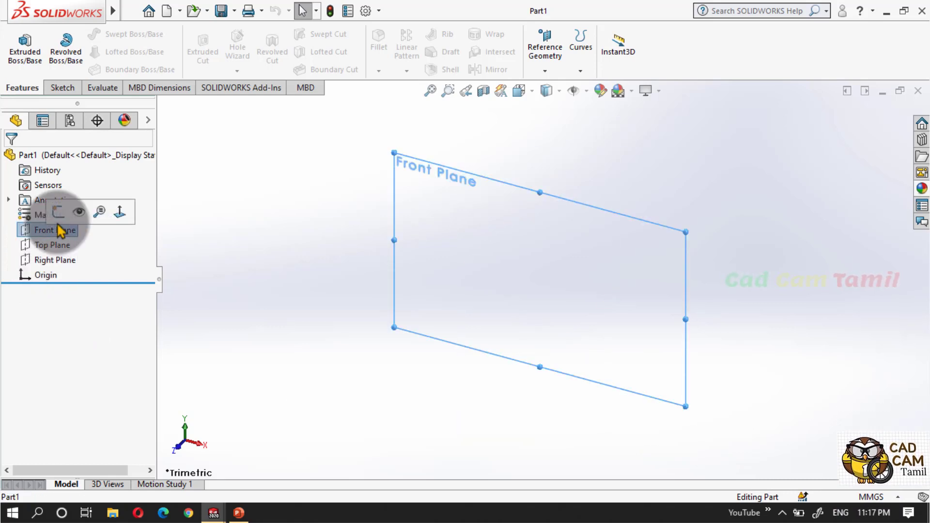
# Sketch a circle of about 22 mm radius on the Front Plane, centred directly above the origin at about 48 mm.
pyautogui.click(60, 216)
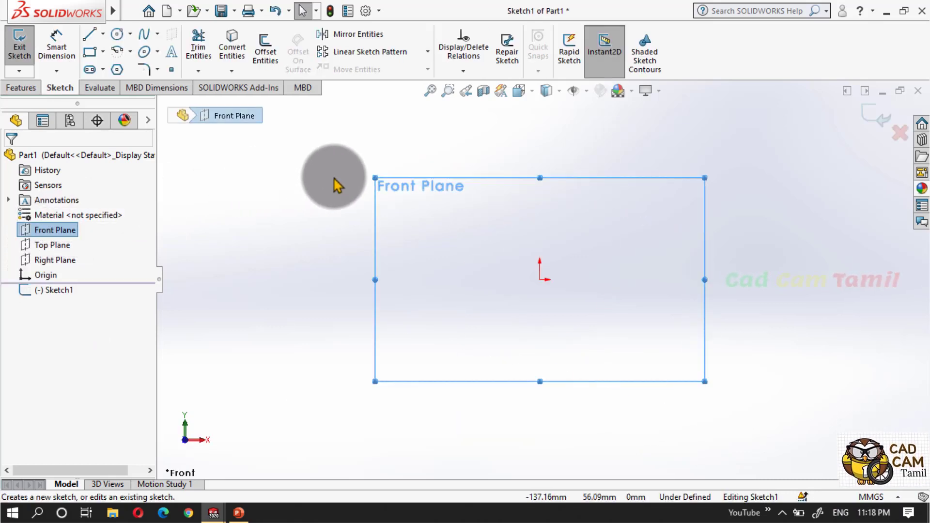
pyautogui.click(117, 34)
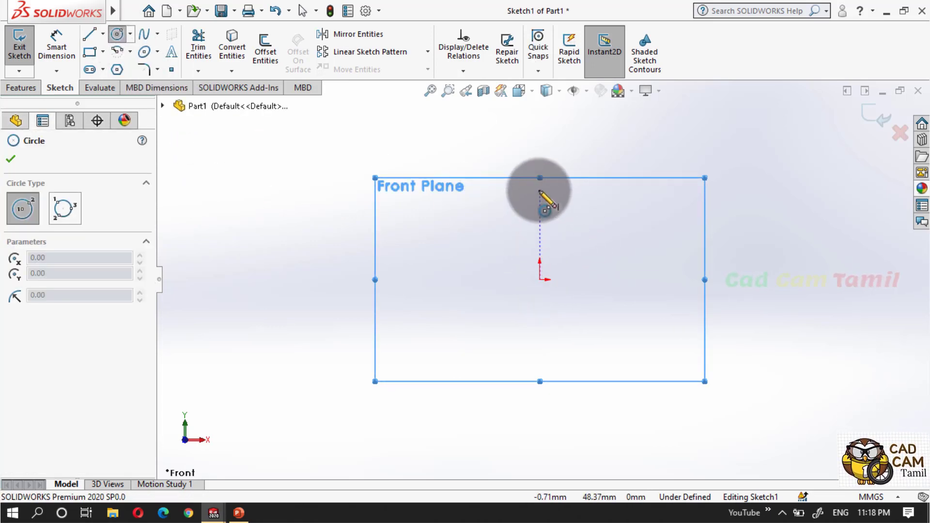
pyautogui.click(540, 190)
pyautogui.click(557, 229)
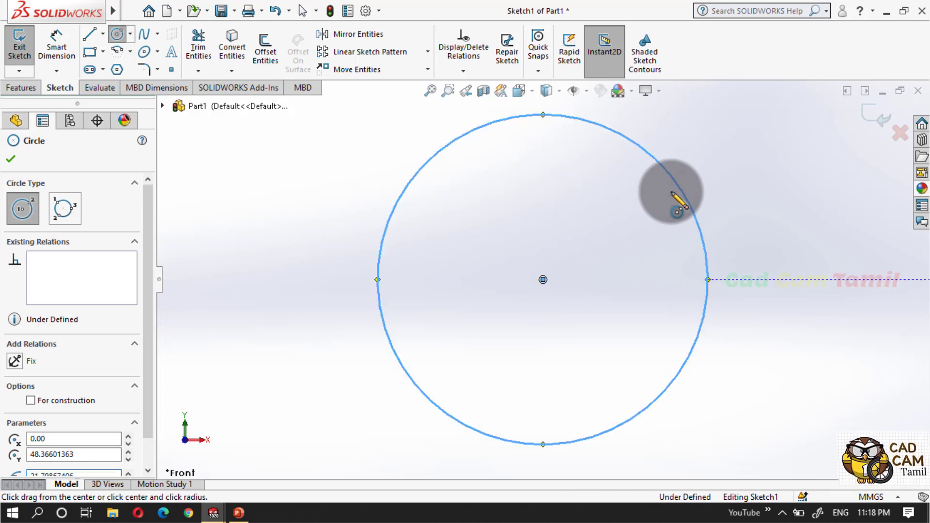
pyautogui.scroll(-3, 562, 224)
pyautogui.scroll(10, 562, 224)
pyautogui.scroll(3, 532, 376)
pyautogui.scroll(-3, 531, 409)
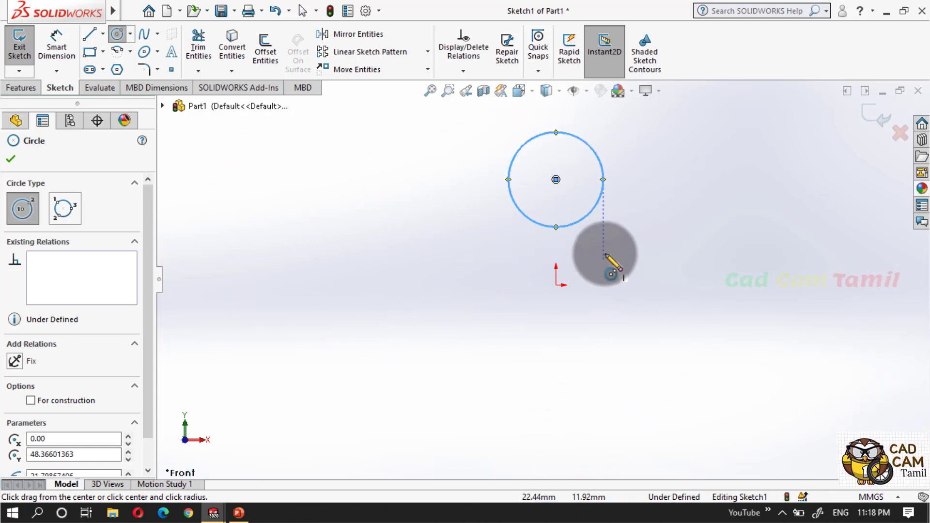
pyautogui.press('Escape')
pyautogui.scroll(-1, 600, 183)
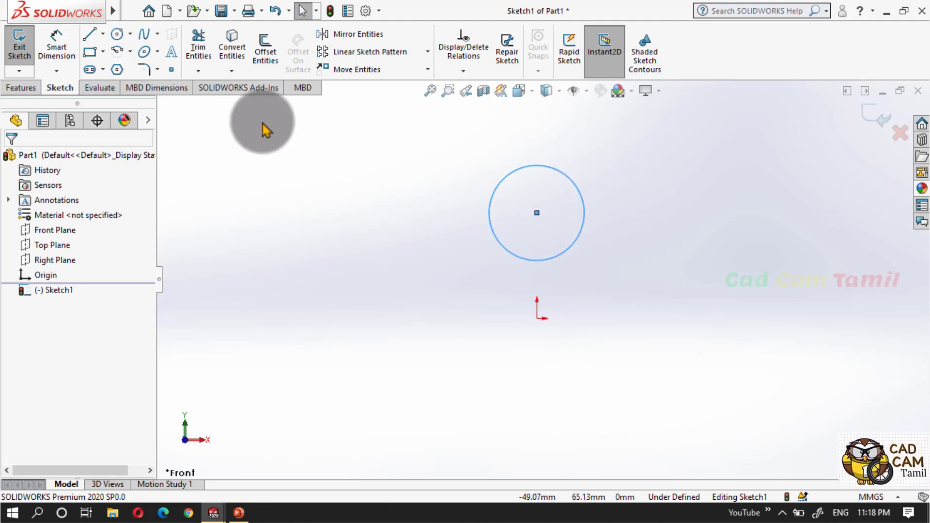
# Set the circle's diameter to 40 mm.
pyautogui.click(57, 47)
pyautogui.click(531, 169)
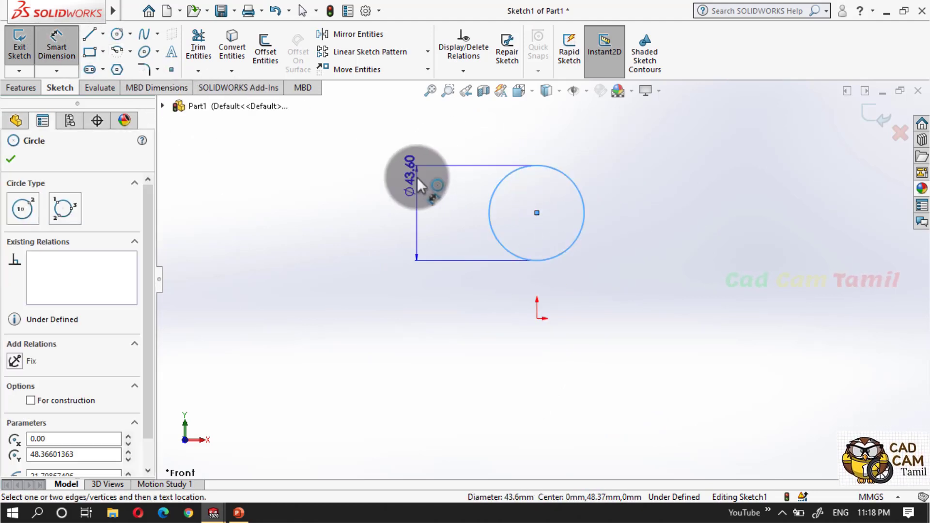
pyautogui.click(397, 249)
pyautogui.write('40')
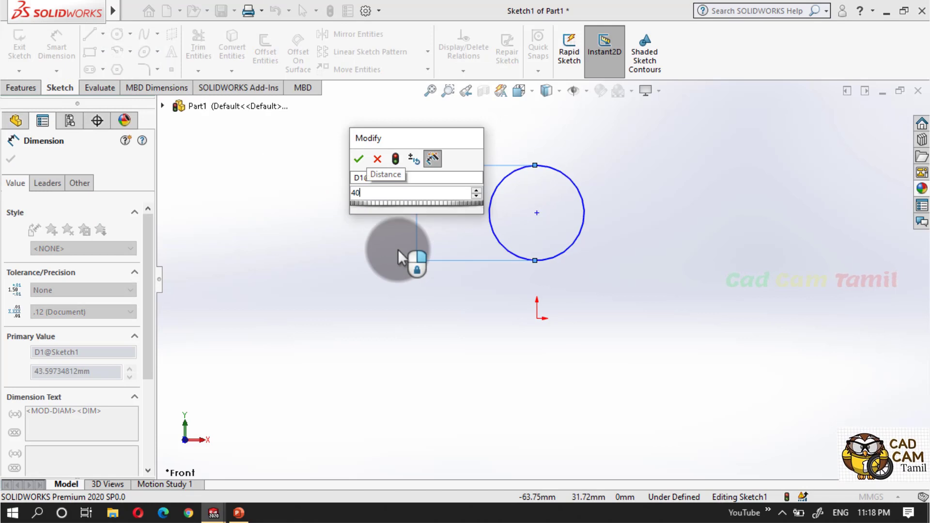
pyautogui.press('Return')
pyautogui.click(470, 304)
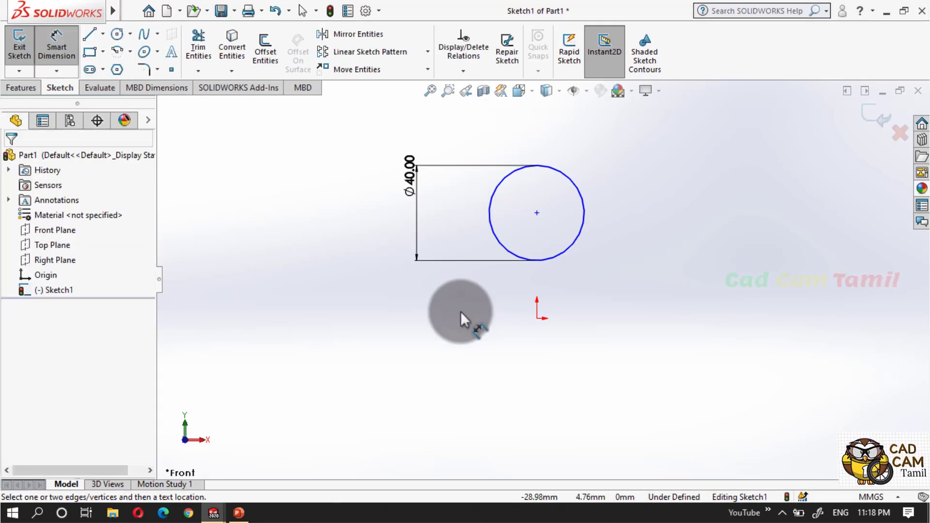
# Draw a vertical centerline from the circle's centre down to the origin.
pyautogui.click(103, 33)
pyautogui.click(116, 68)
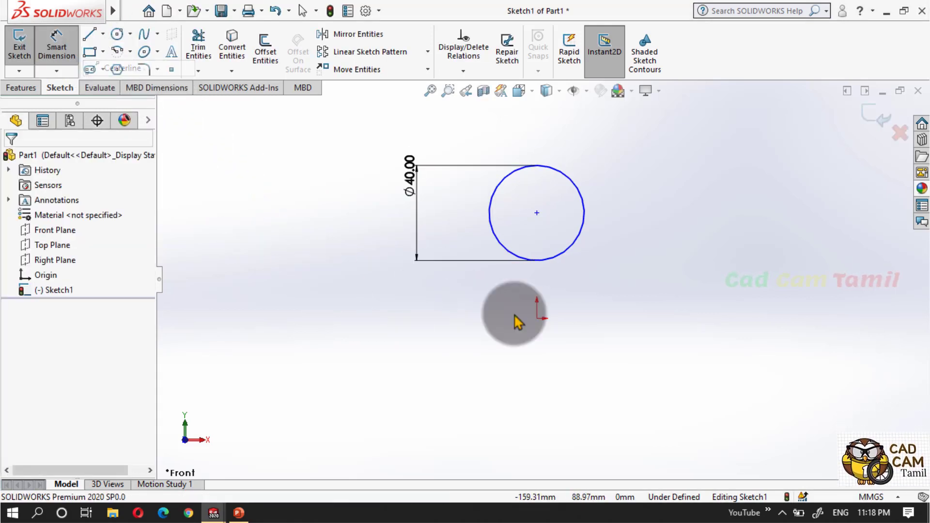
pyautogui.click(537, 213)
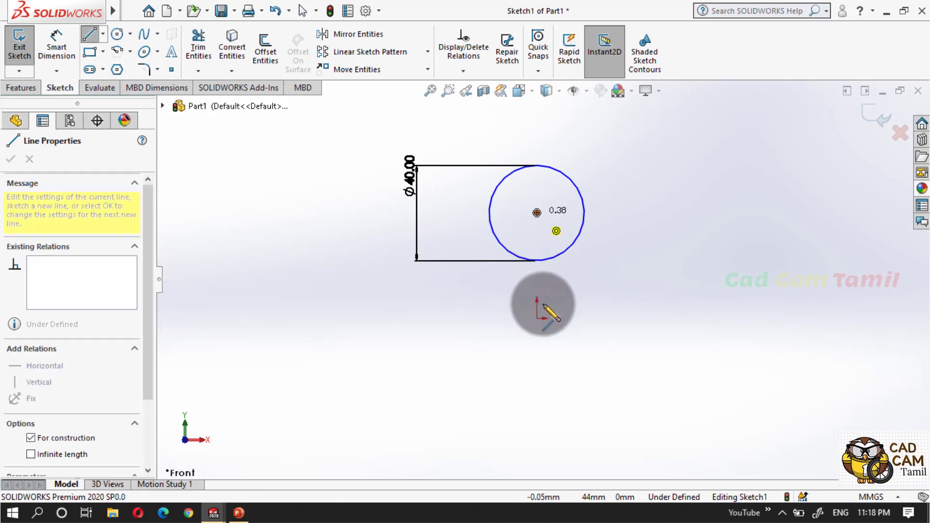
pyautogui.click(537, 319)
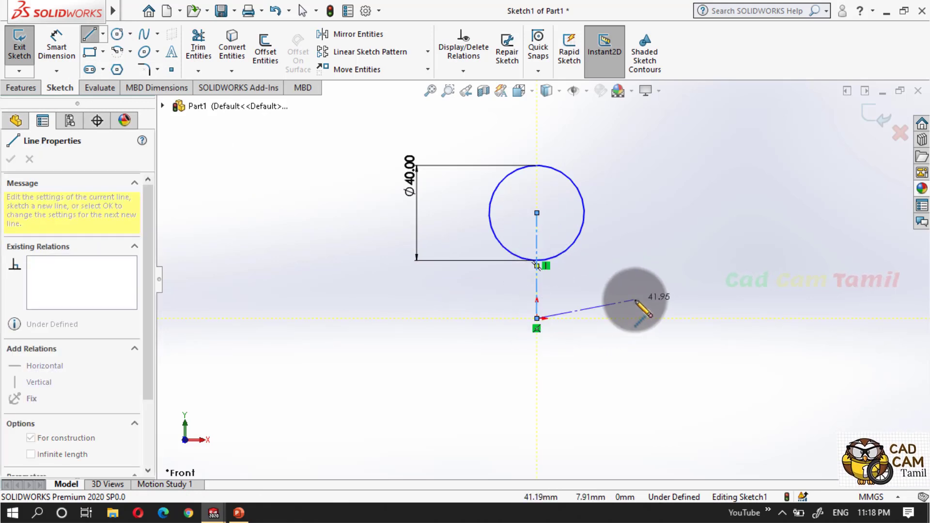
pyautogui.press('Escape')
# Set the vertical centerline's length to 60 mm and close the sketch.
pyautogui.click(57, 41)
pyautogui.click(537, 282)
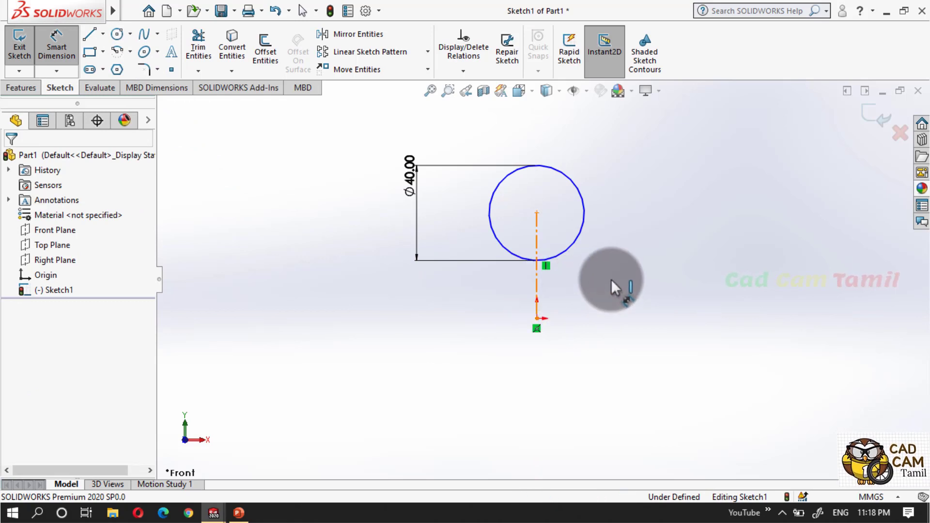
pyautogui.click(626, 325)
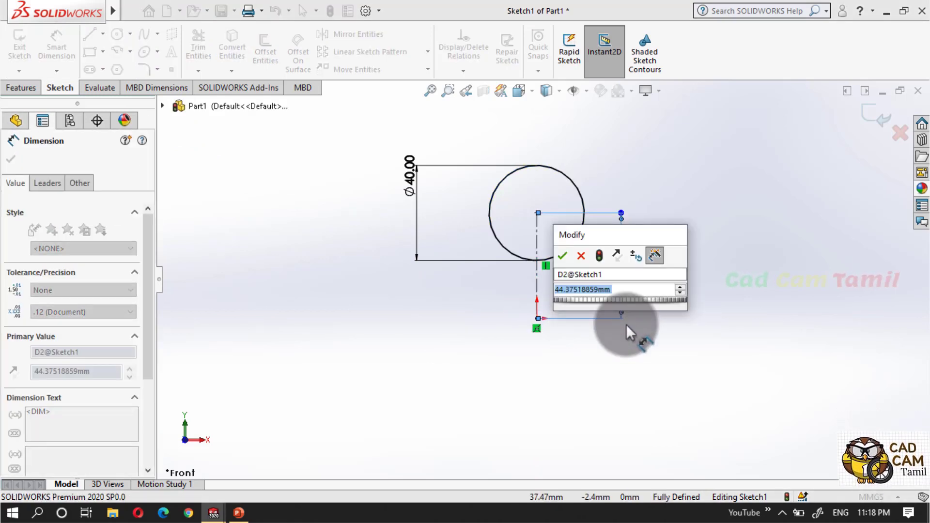
pyautogui.write('60')
pyautogui.press('Return')
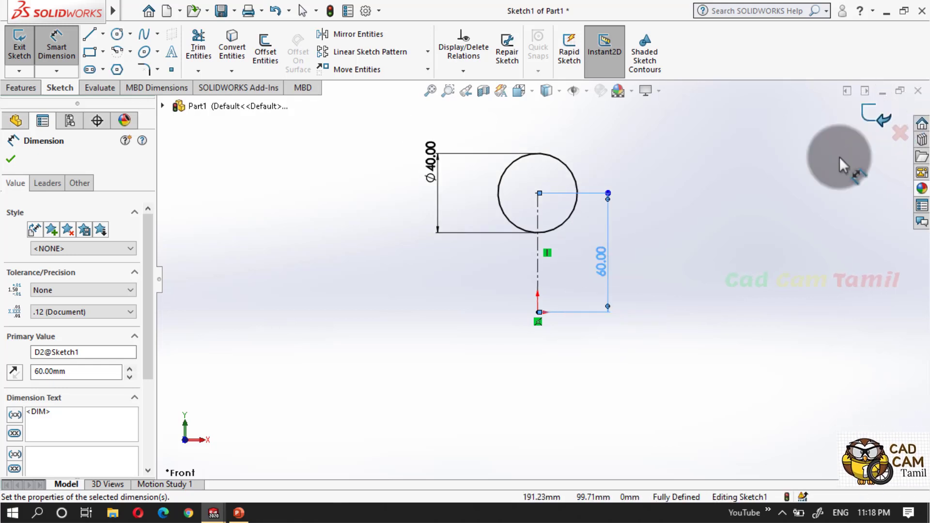
pyautogui.click(873, 118)
pyautogui.click(672, 302)
# Start a new sketch on the Right Plane, viewed normal to it.
pyautogui.moveTo(577, 272)
pyautogui.mouseDown(button='middle')
pyautogui.moveTo(702, 316)
pyautogui.moveTo(627, 315)
pyautogui.mouseUp(button='middle')
pyautogui.moveTo(587, 252)
pyautogui.mouseDown(button='middle')
pyautogui.moveTo(544, 240)
pyautogui.moveTo(592, 228)
pyautogui.moveTo(560, 187)
pyautogui.moveTo(535, 173)
pyautogui.mouseUp(button='middle')
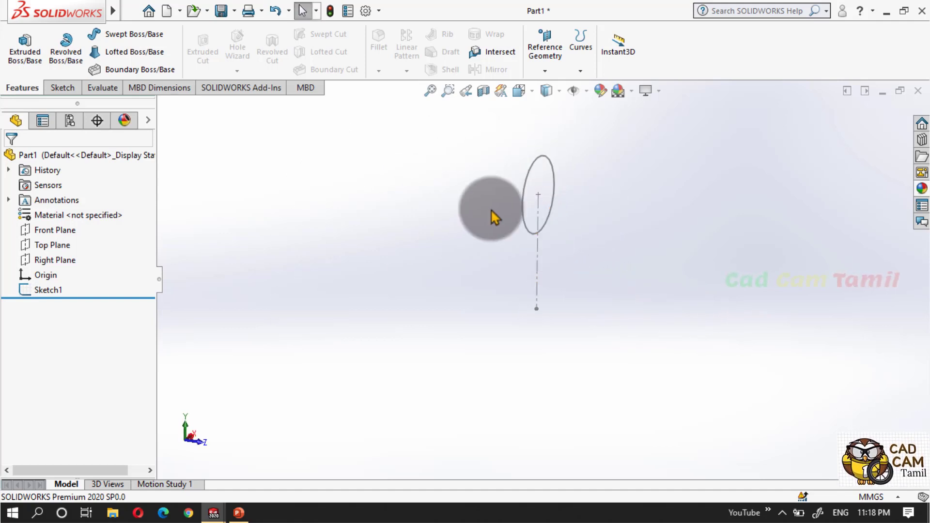
pyautogui.click(50, 261)
pyautogui.click(59, 245)
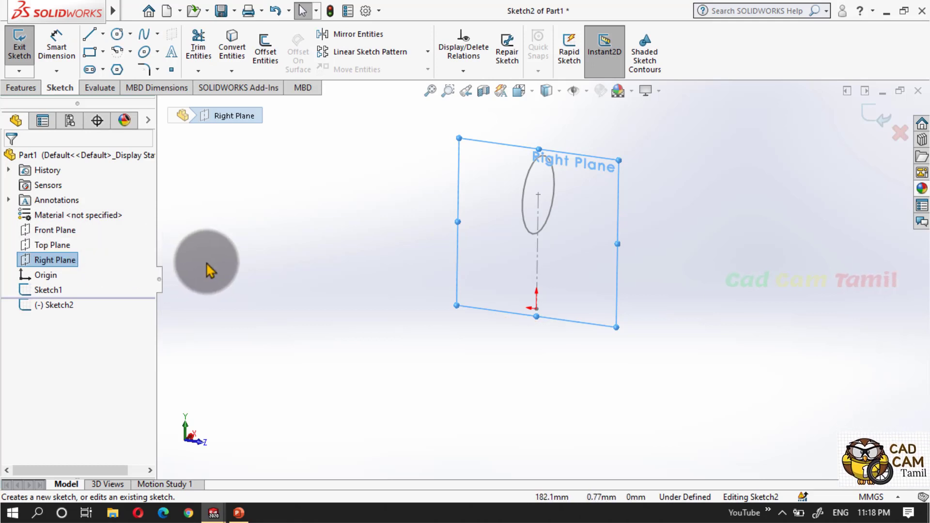
pyautogui.hotkey('ctrl', '8')
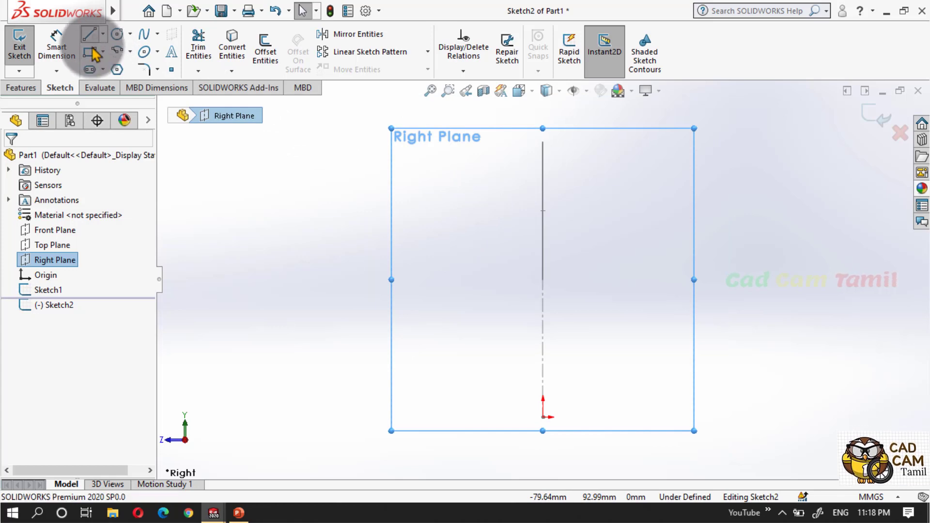
# Draw a horizontal line about 60 mm long, level with the circle's top and starting a small gap away from the circle.
pyautogui.click(88, 34)
pyautogui.scroll(-3, 521, 145)
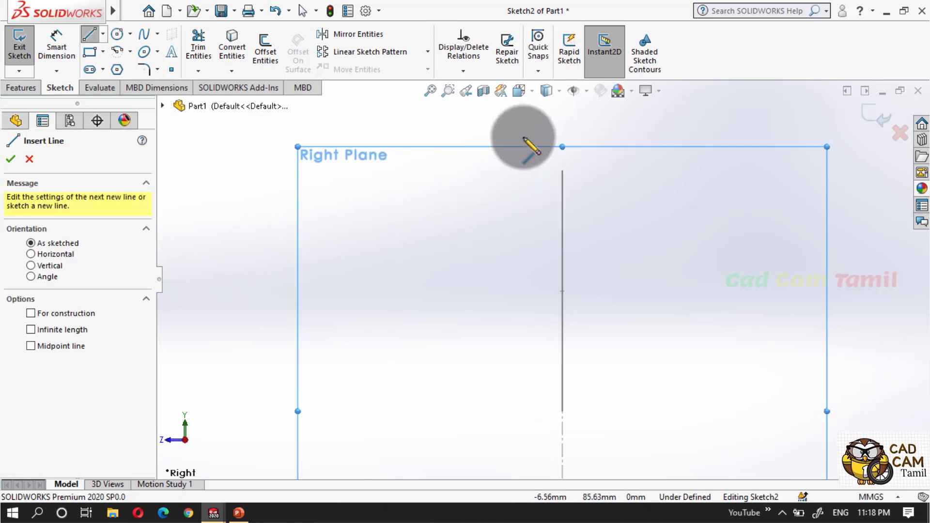
pyautogui.click(562, 170)
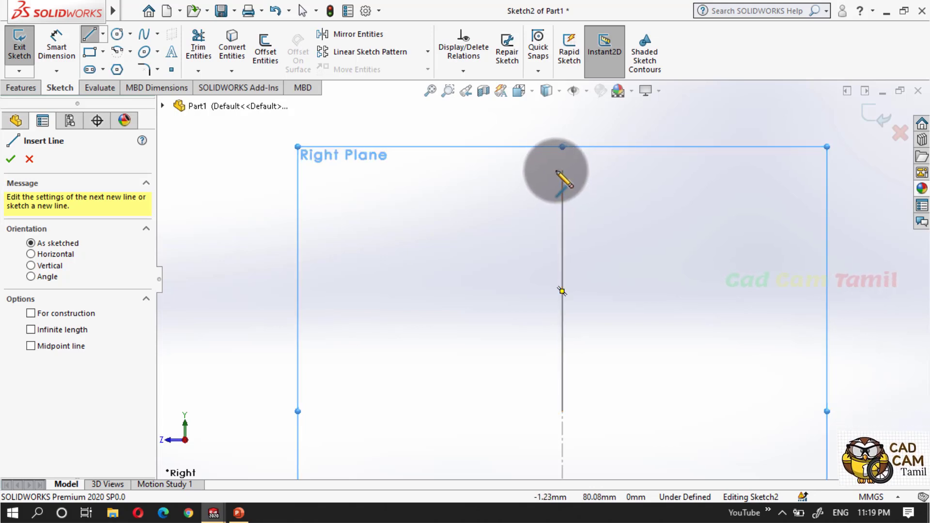
pyautogui.click(533, 171)
pyautogui.scroll(4, 546, 166)
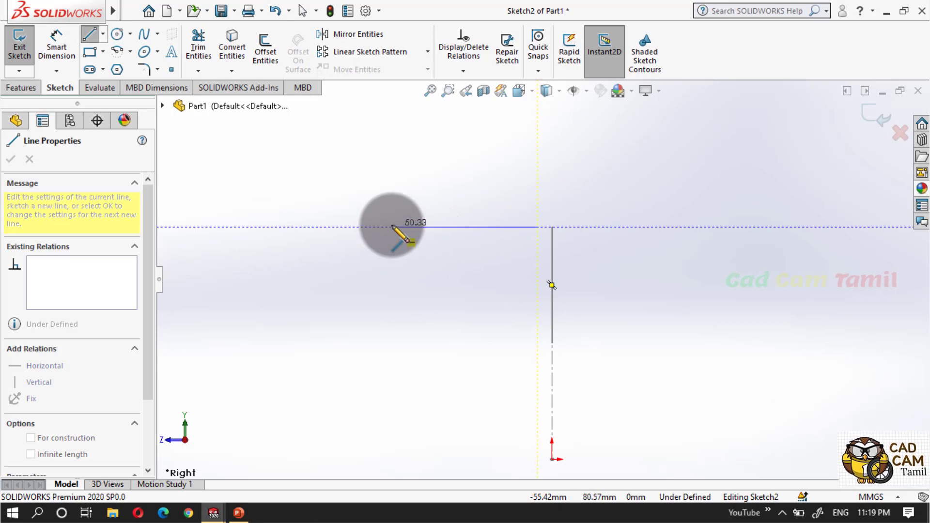
pyautogui.click(364, 226)
pyautogui.scroll(3, 468, 177)
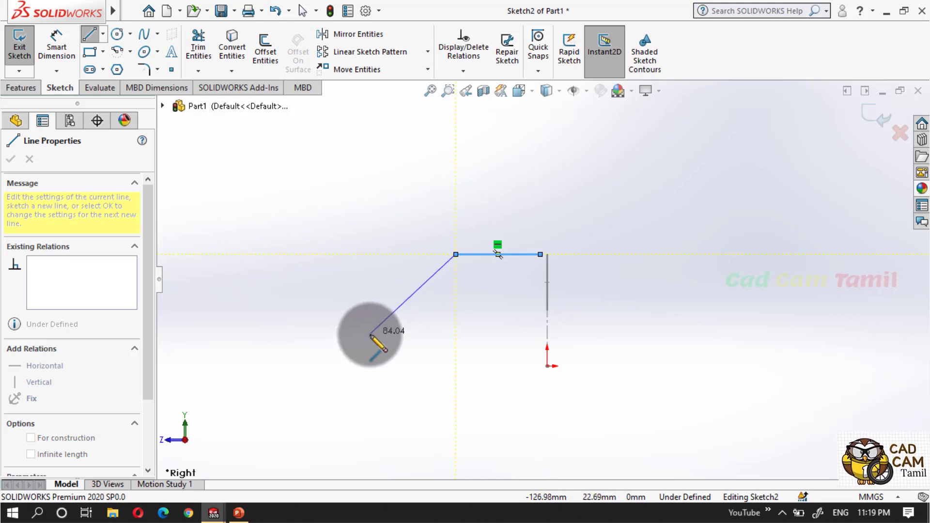
# Continue the horizontal line with a tangent arc of about 105 mm radius curving down to the level of the origin.
pyautogui.scroll(-3, 383, 308)
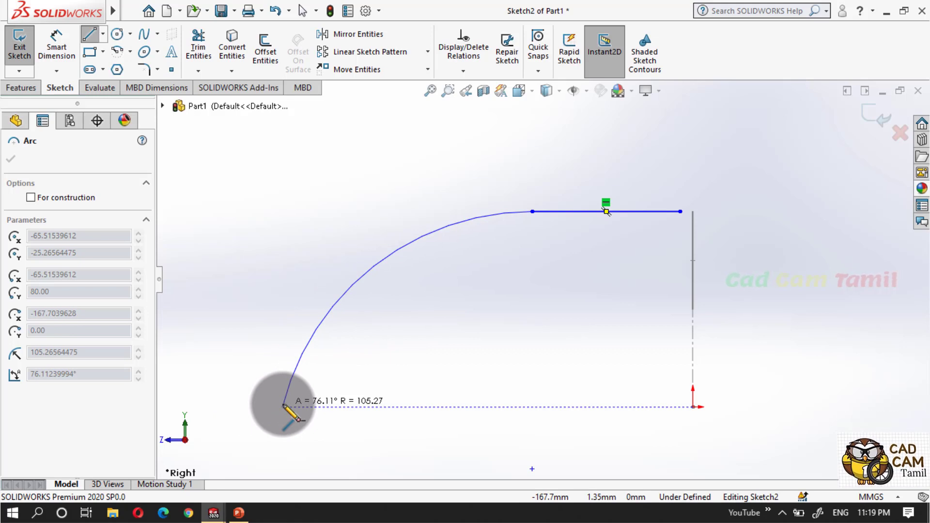
pyautogui.click(284, 406)
pyautogui.press('Escape')
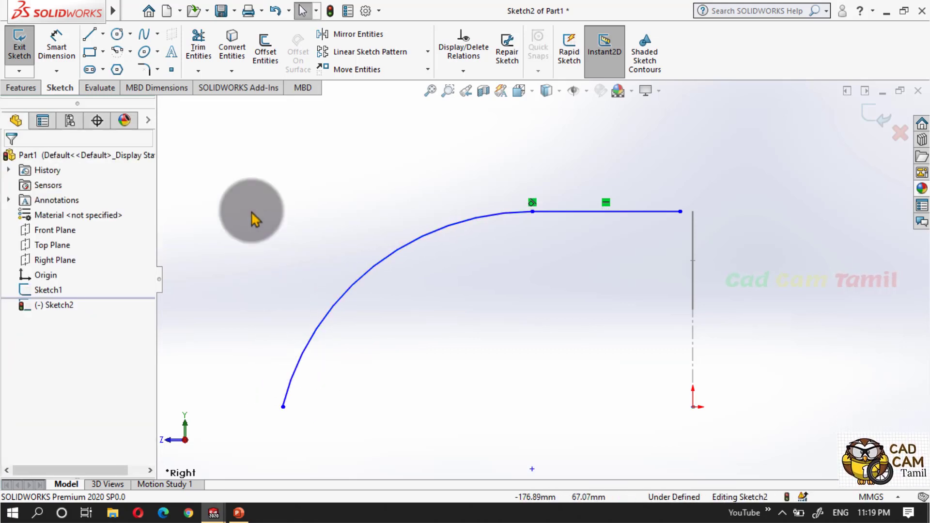
# Draw a horizontal centerline from the origin to the lower end of the arc.
pyautogui.click(103, 33)
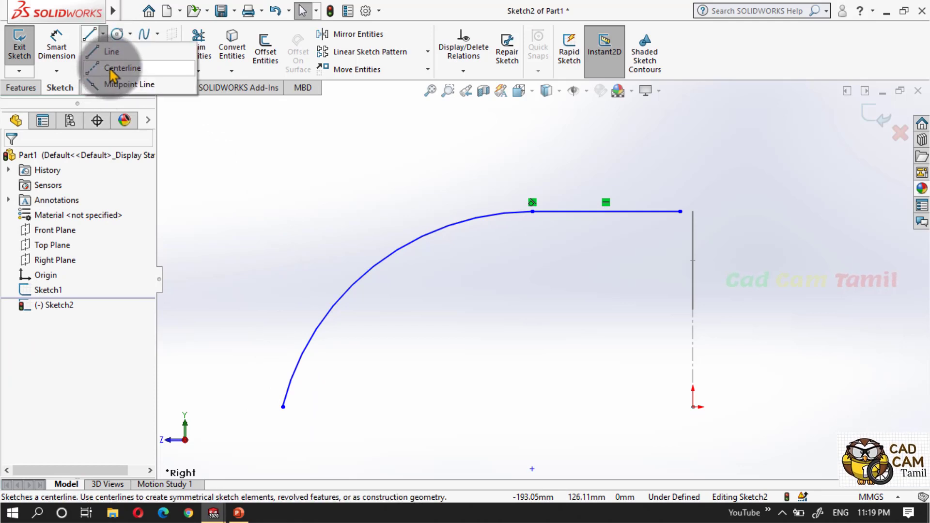
pyautogui.click(117, 68)
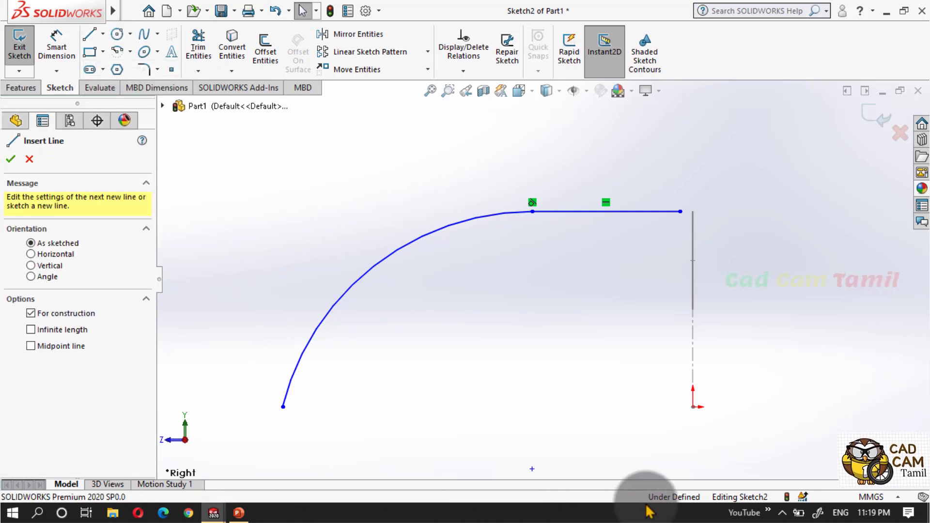
pyautogui.click(693, 407)
pyautogui.click(283, 407)
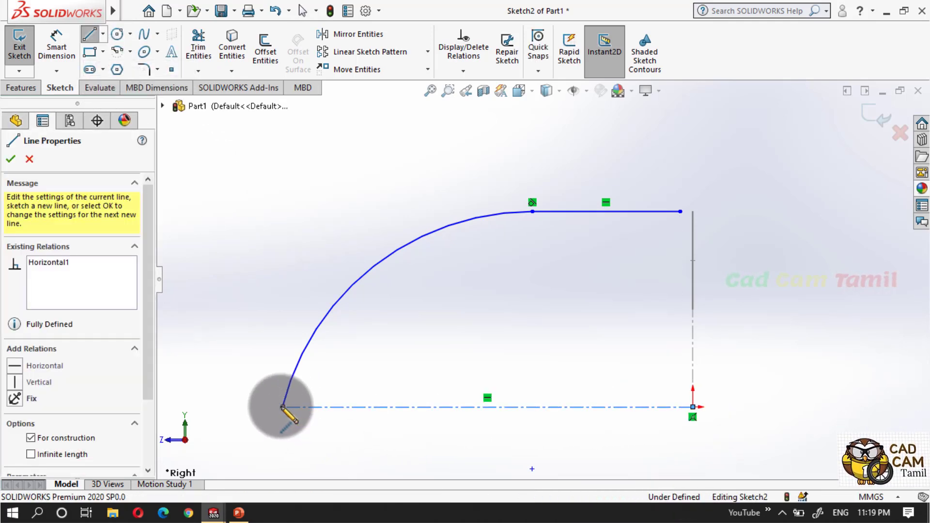
pyautogui.press('Escape')
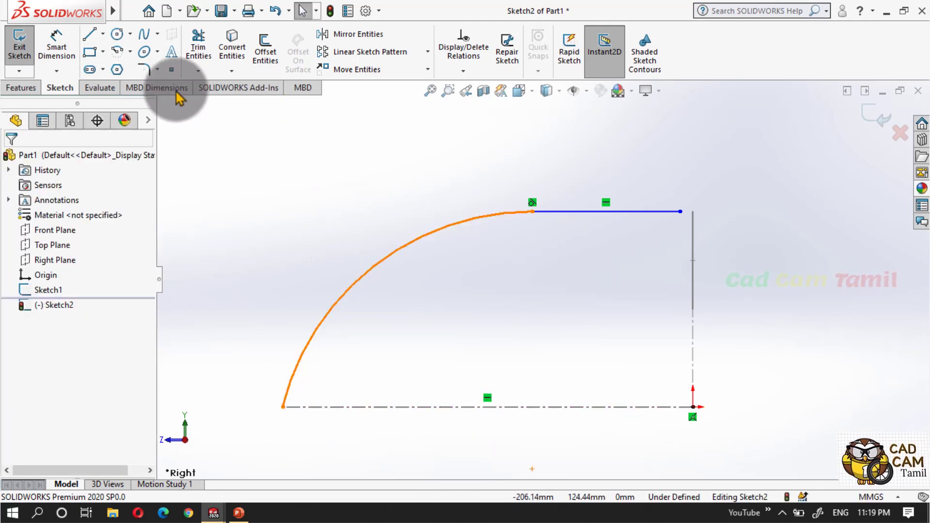
# Draw a second horizontal line about 51 mm long, level with the circle's lowest point and starting directly below the upper line's start.
pyautogui.click(89, 33)
pyautogui.scroll(-3, 739, 298)
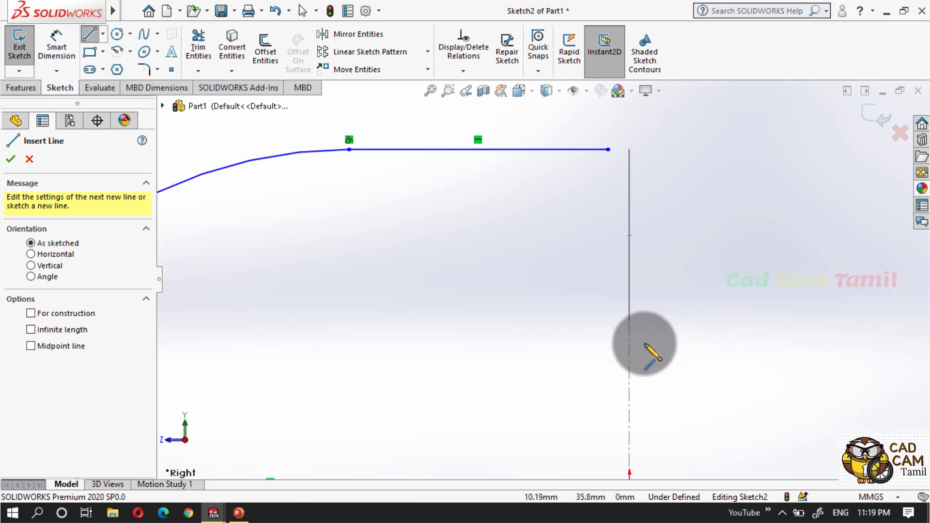
pyautogui.scroll(6, 727, 339)
pyautogui.scroll(-3, 421, 287)
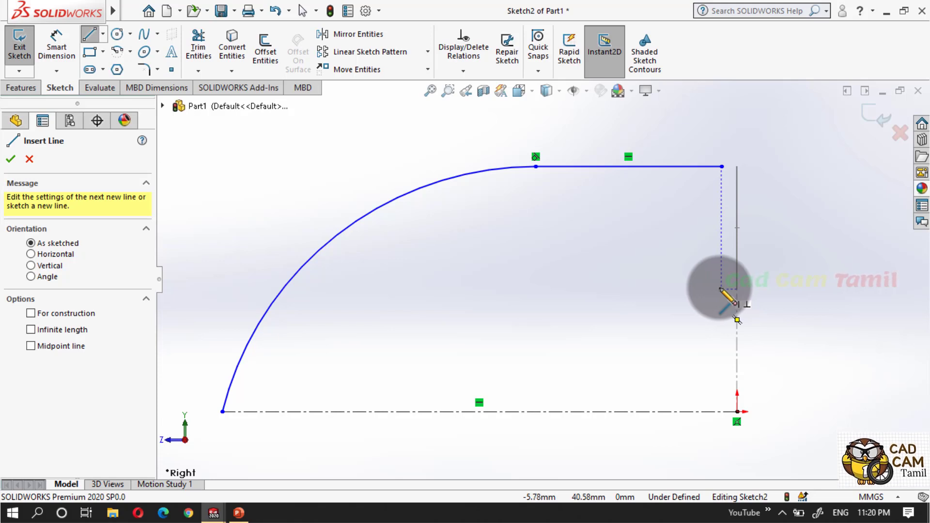
pyautogui.click(722, 289)
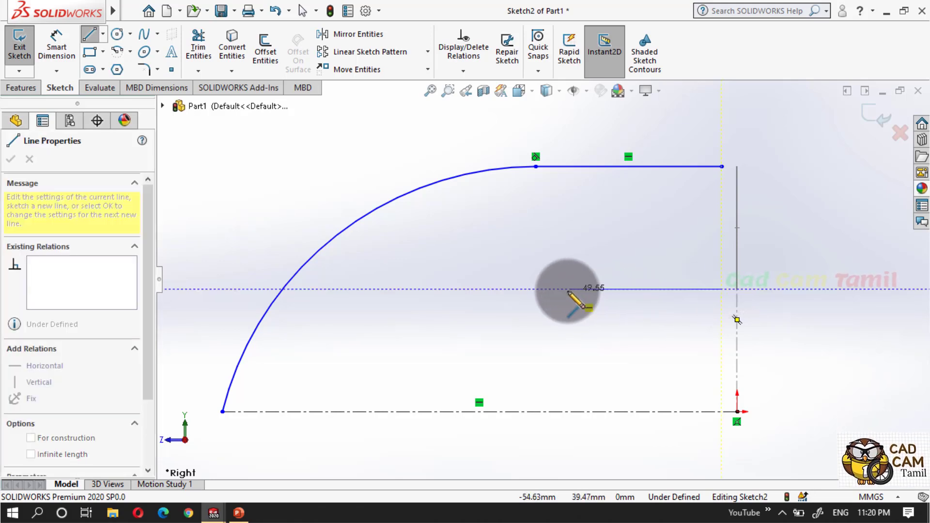
pyautogui.click(564, 290)
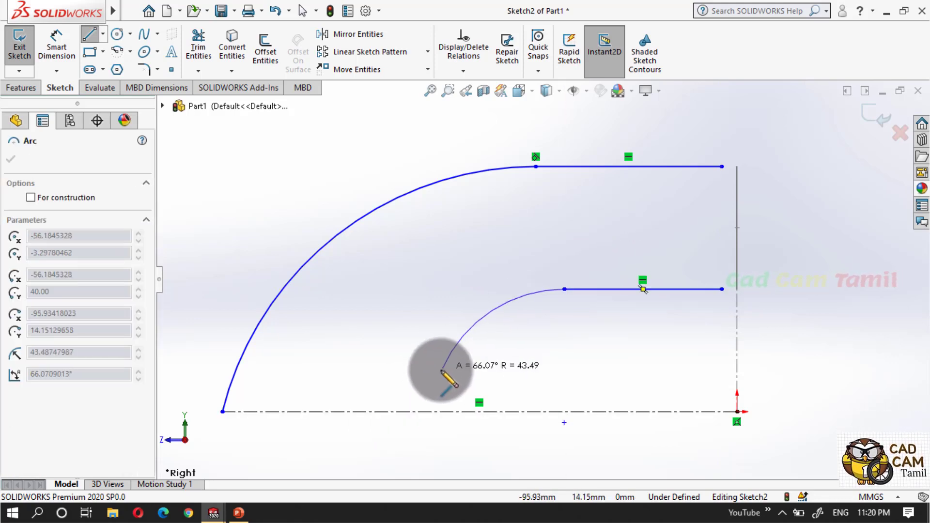
# Continue the lower line with a tangent arc that ends on the horizontal centerline.
pyautogui.click(426, 412)
pyautogui.press('Escape')
pyautogui.press('Escape')
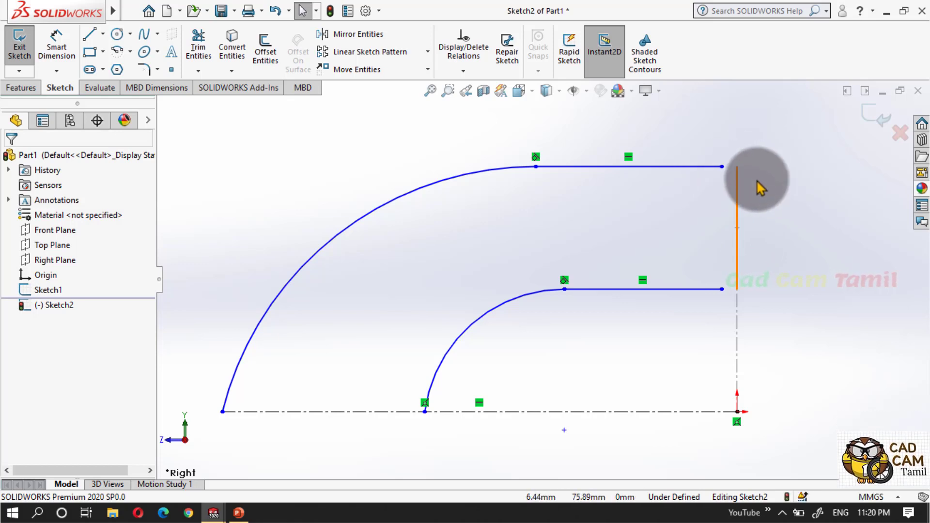
# Add a Pierce relation between the open end of the upper horizontal line and the profile circle.
pyautogui.click(722, 167)
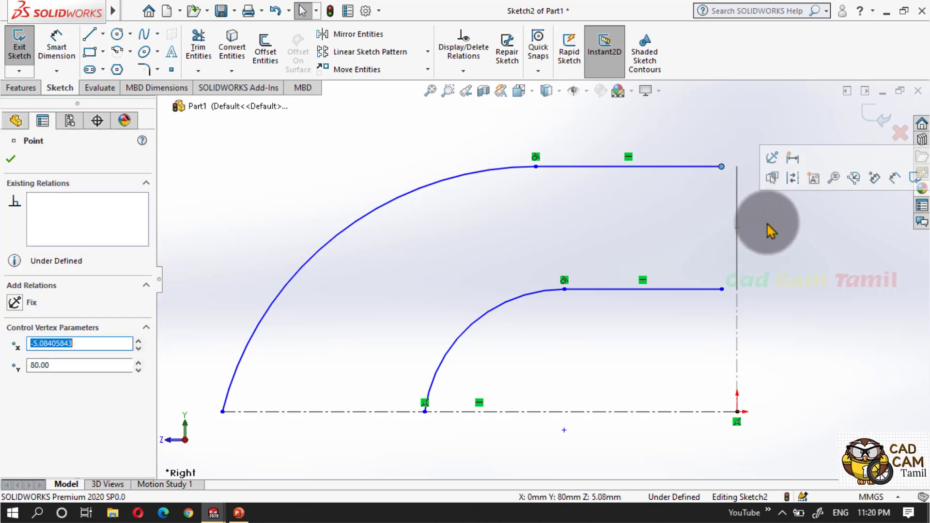
pyautogui.keyDown('ctrl'); pyautogui.click(738, 178); pyautogui.keyUp('ctrl')
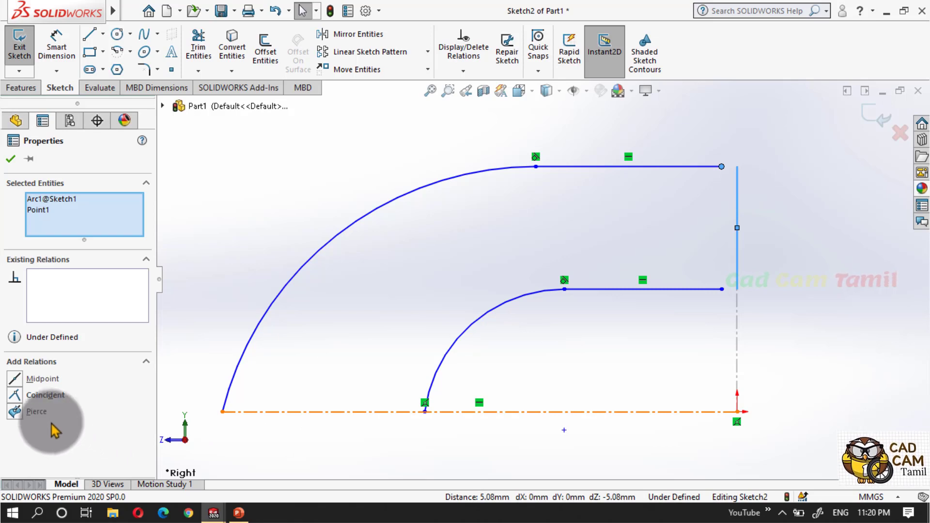
pyautogui.click(17, 413)
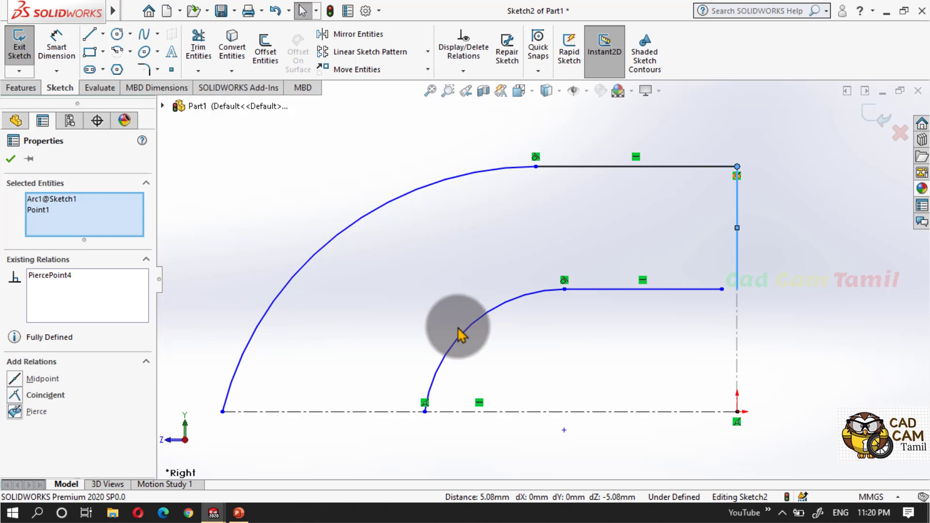
pyautogui.click(669, 222)
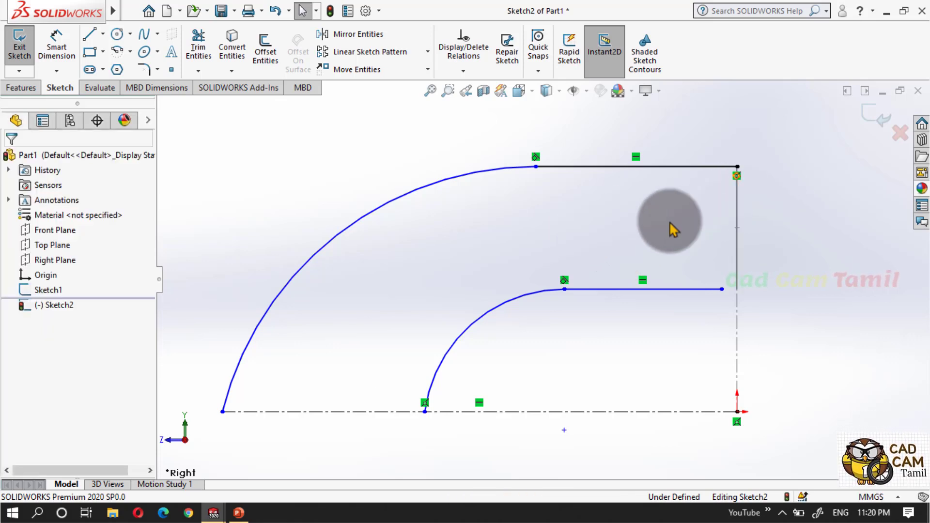
pyautogui.click(696, 289)
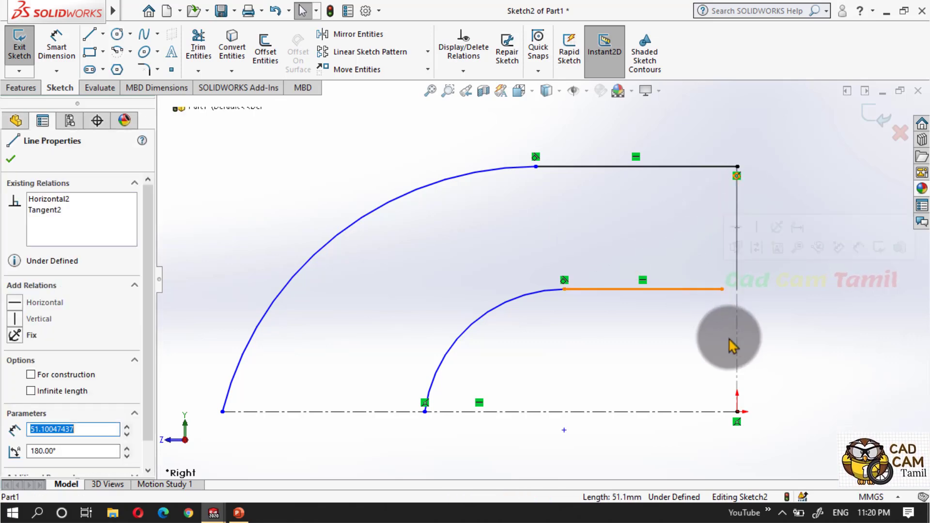
pyautogui.keyDown('ctrl'); pyautogui.click(738, 266); pyautogui.keyUp('ctrl')
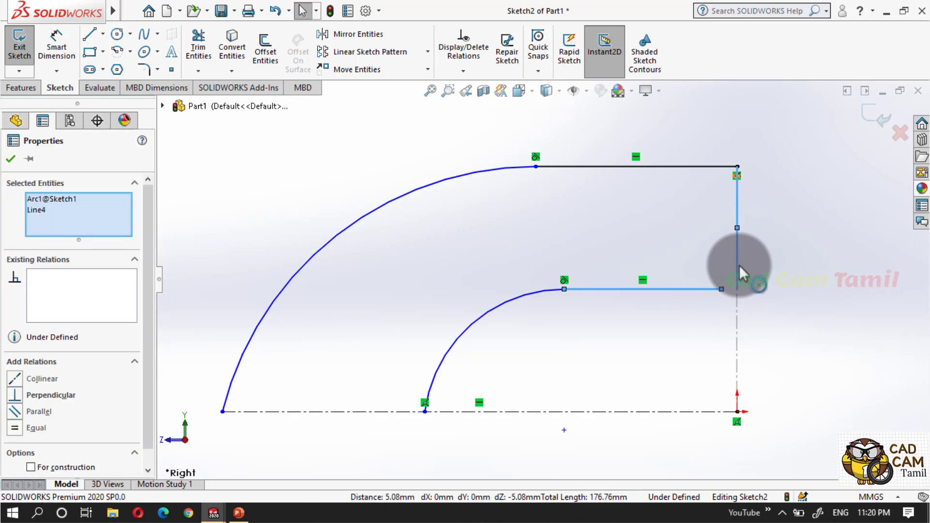
pyautogui.press('Escape')
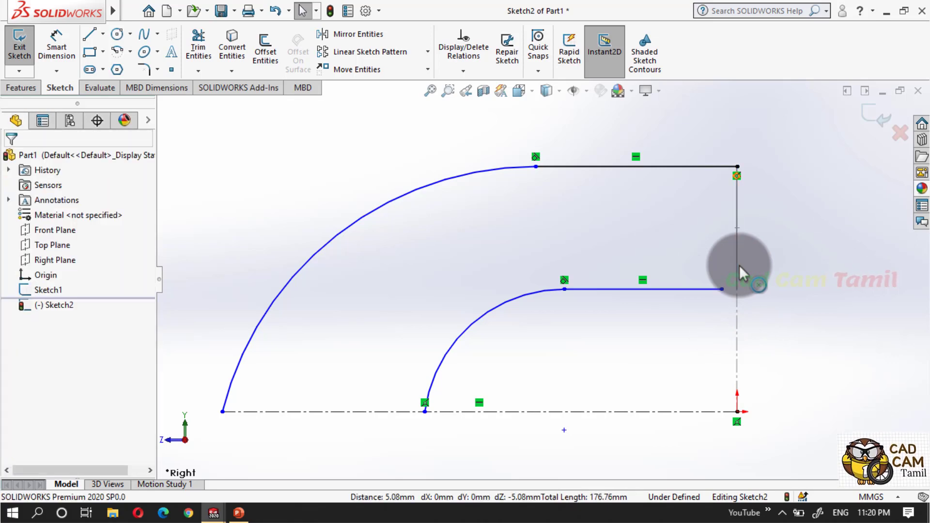
# Add a Pierce relation between the open end of the lower horizontal line and the profile circle.
pyautogui.click(723, 292)
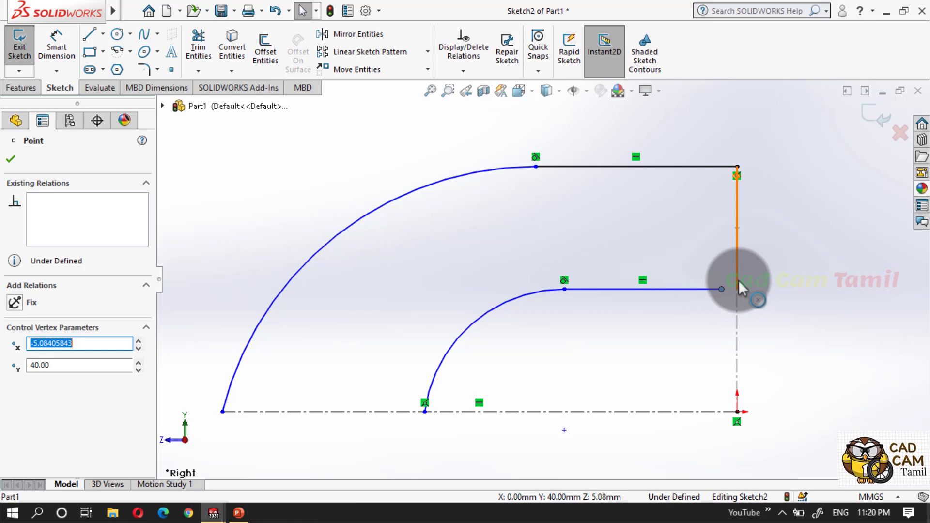
pyautogui.keyDown('ctrl'); pyautogui.click(737, 281); pyautogui.keyUp('ctrl')
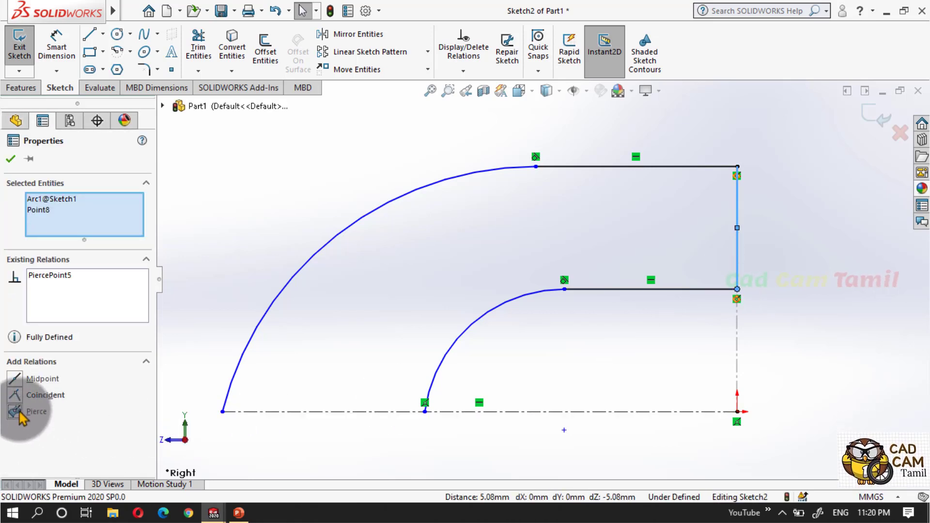
pyautogui.click(396, 284)
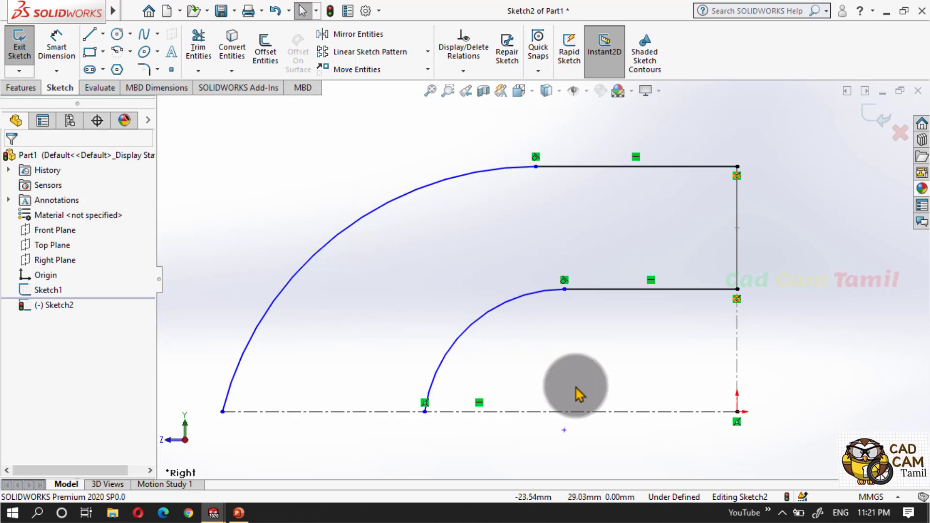
# Check the guide curves against the circle in a 3D view and exit the sketch.
pyautogui.scroll(2, 557, 276)
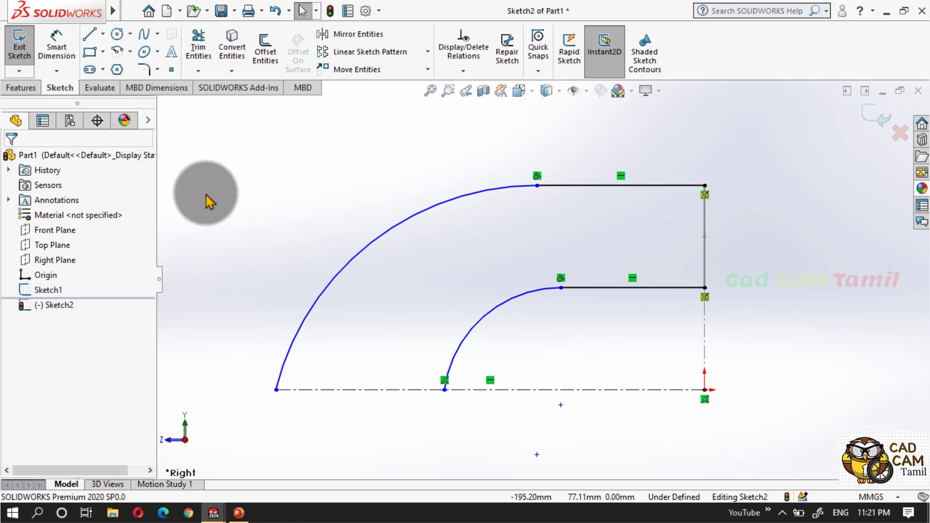
pyautogui.moveTo(355, 263)
pyautogui.mouseDown(button='middle')
pyautogui.moveTo(422, 285)
pyautogui.moveTo(499, 278)
pyautogui.moveTo(484, 303)
pyautogui.mouseUp(button='middle')
pyautogui.moveTo(513, 270); pyautogui.dragTo(723, 262, button='middle')
pyautogui.scroll(-4, 731, 245)
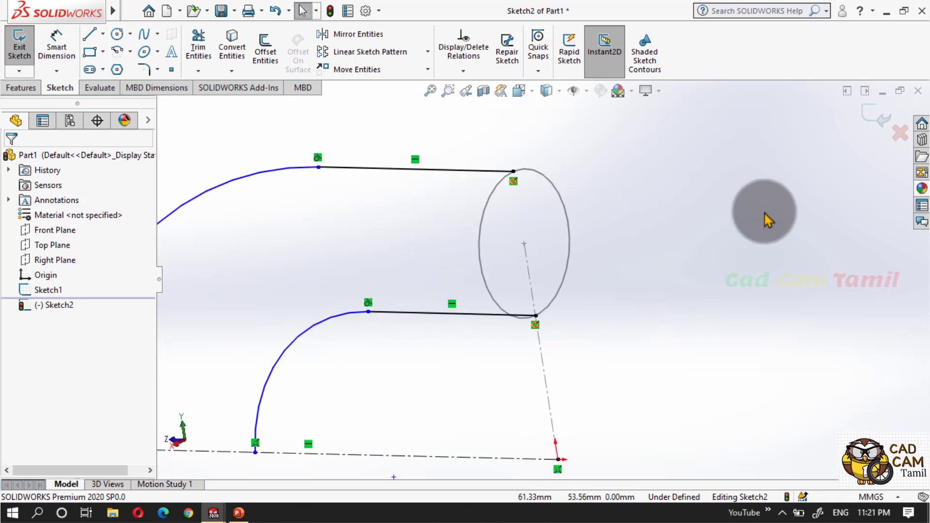
pyautogui.click(883, 116)
pyautogui.scroll(3, 785, 222)
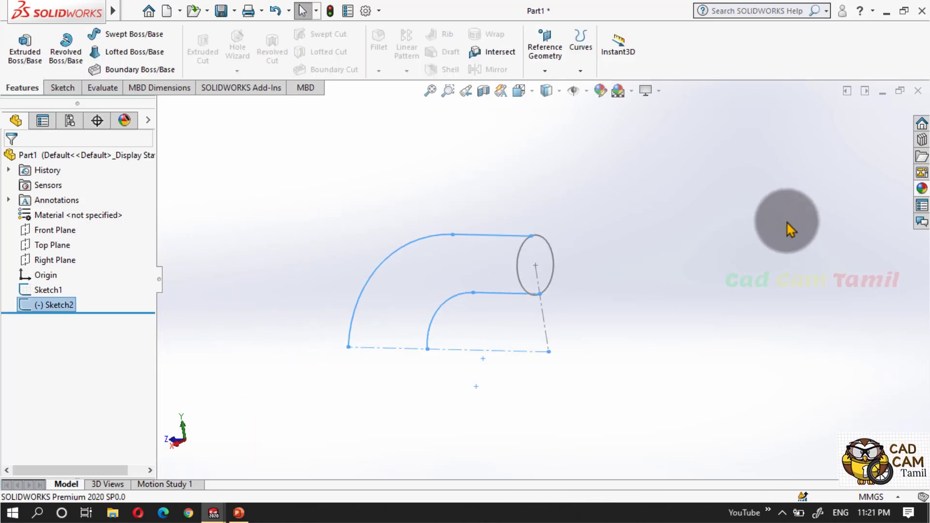
# Start a Boundary Boss/Base with the circle sketch as the Direction 1 curve.
pyautogui.moveTo(477, 332)
pyautogui.mouseDown(button='middle')
pyautogui.moveTo(415, 318)
pyautogui.moveTo(461, 292)
pyautogui.moveTo(308, 339)
pyautogui.mouseUp(button='middle')
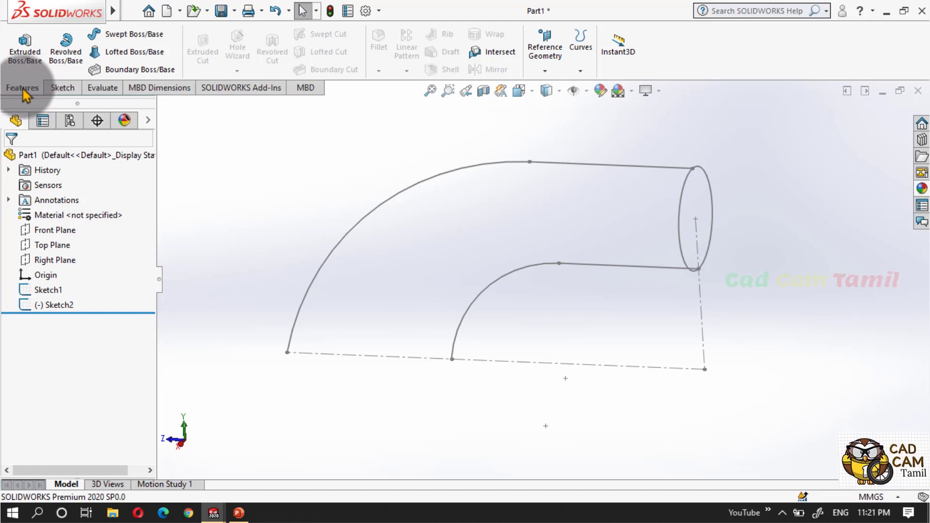
pyautogui.click(165, 72)
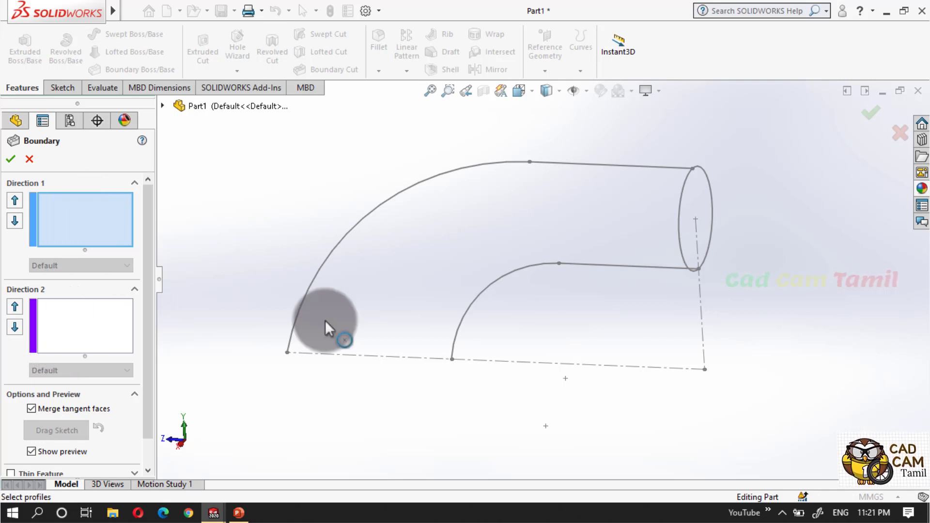
pyautogui.click(80, 215)
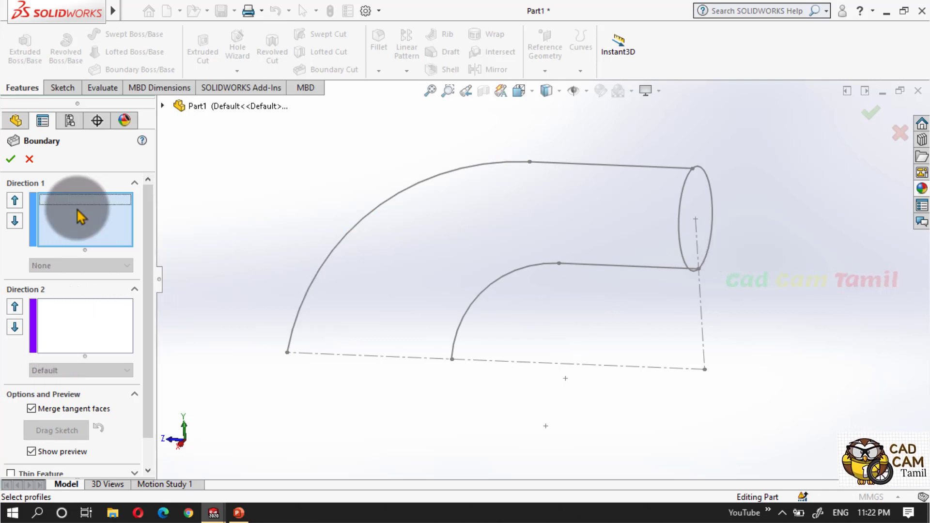
pyautogui.click(709, 175)
# Add the upper and lower line-and-arc chains as open-loop Direction 2 curves and finish the boundary feature.
pyautogui.click(59, 355)
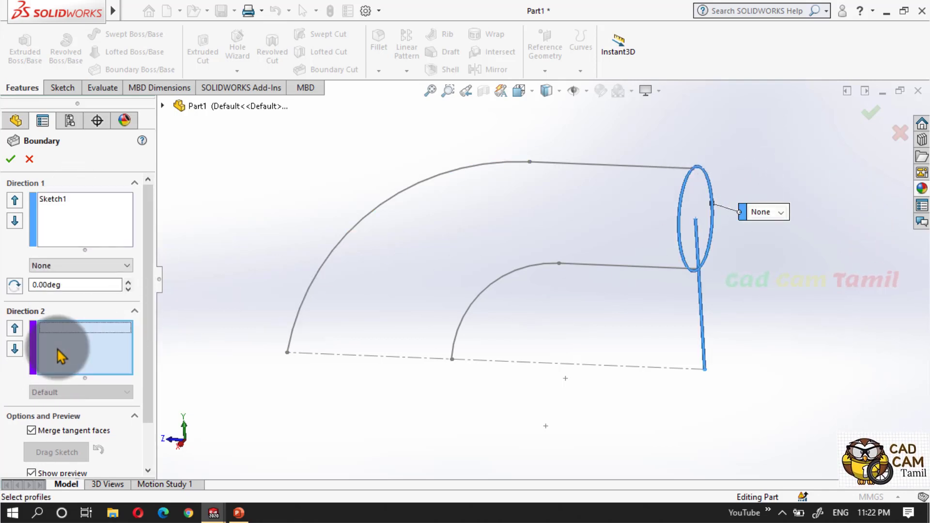
pyautogui.click(648, 164)
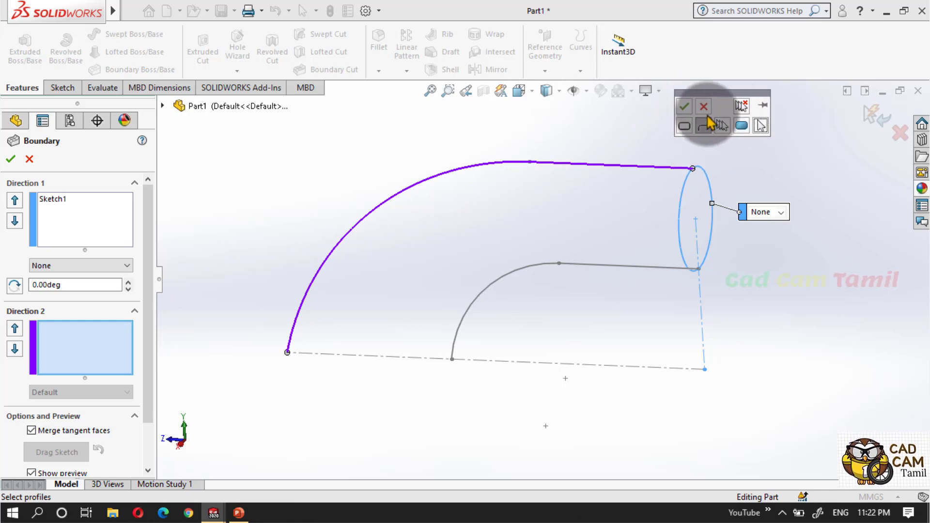
pyautogui.click(685, 108)
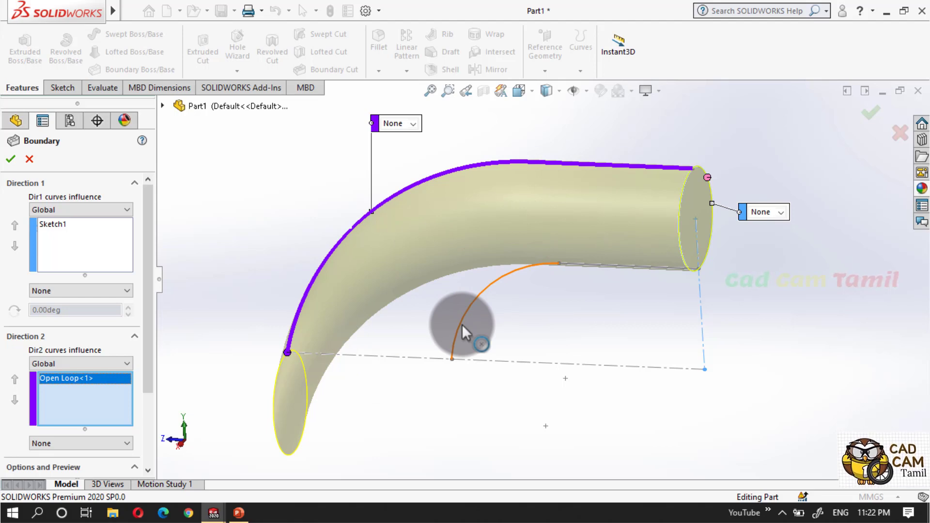
pyautogui.click(589, 265)
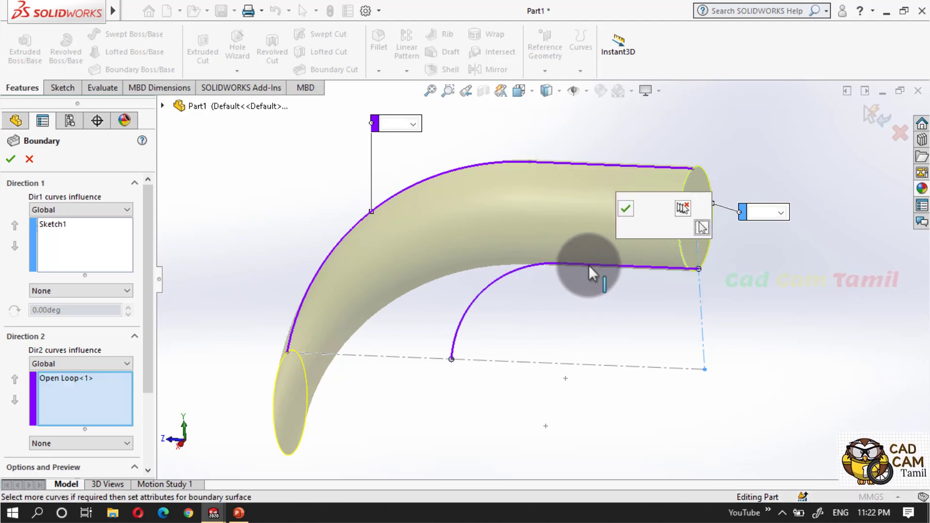
pyautogui.click(627, 209)
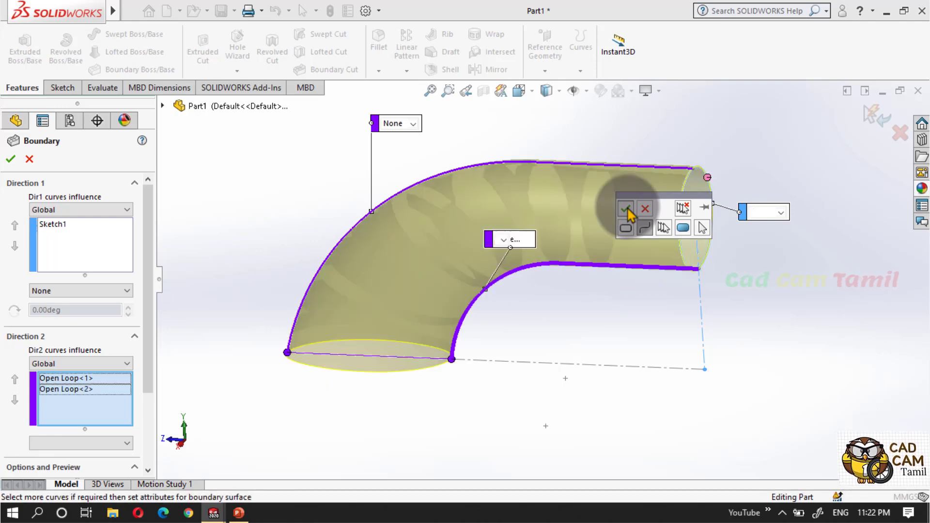
pyautogui.moveTo(536, 312); pyautogui.dragTo(726, 219, button='middle')
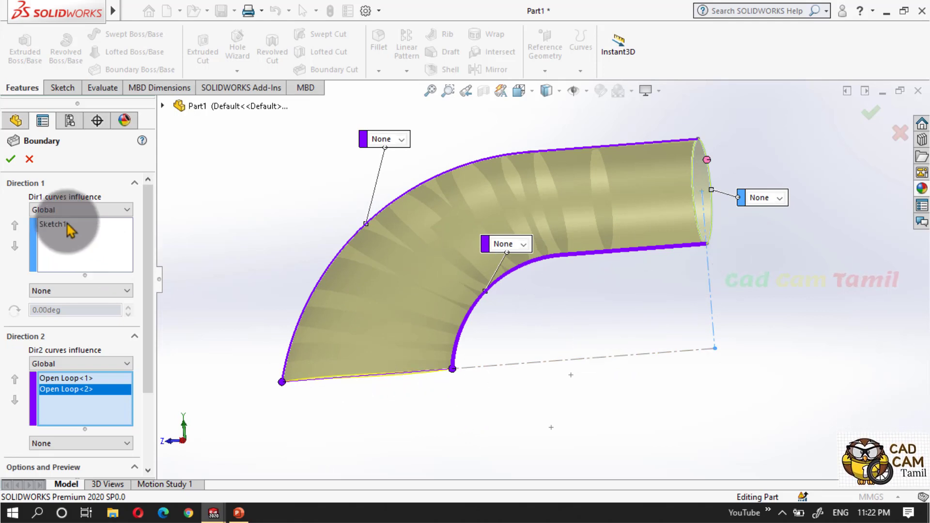
pyautogui.click(11, 161)
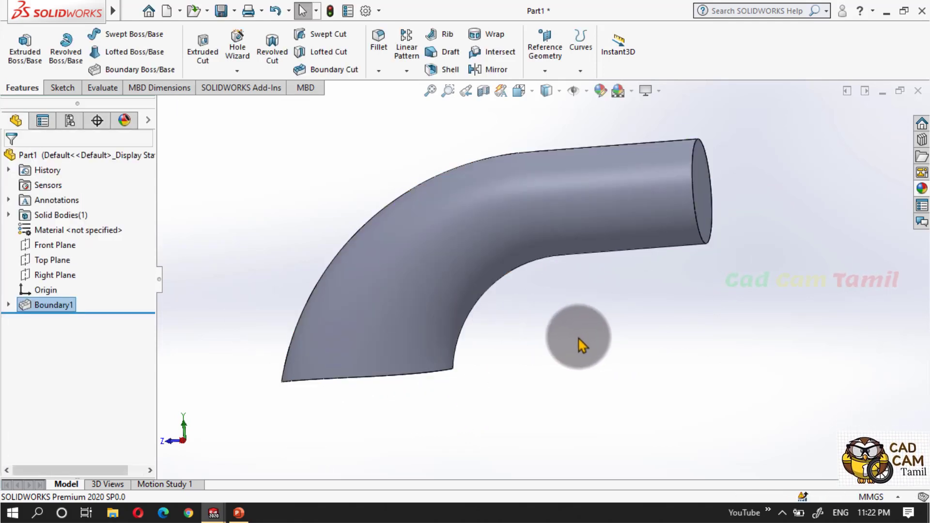
# Mirror the boundary body about its flat circular end face with Merge solids enabled.
pyautogui.moveTo(459, 263)
pyautogui.mouseDown(button='middle')
pyautogui.moveTo(373, 331)
pyautogui.moveTo(443, 232)
pyautogui.moveTo(440, 166)
pyautogui.moveTo(449, 272)
pyautogui.moveTo(371, 325)
pyautogui.moveTo(577, 332)
pyautogui.moveTo(536, 349)
pyautogui.moveTo(592, 281)
pyautogui.mouseUp(button='middle')
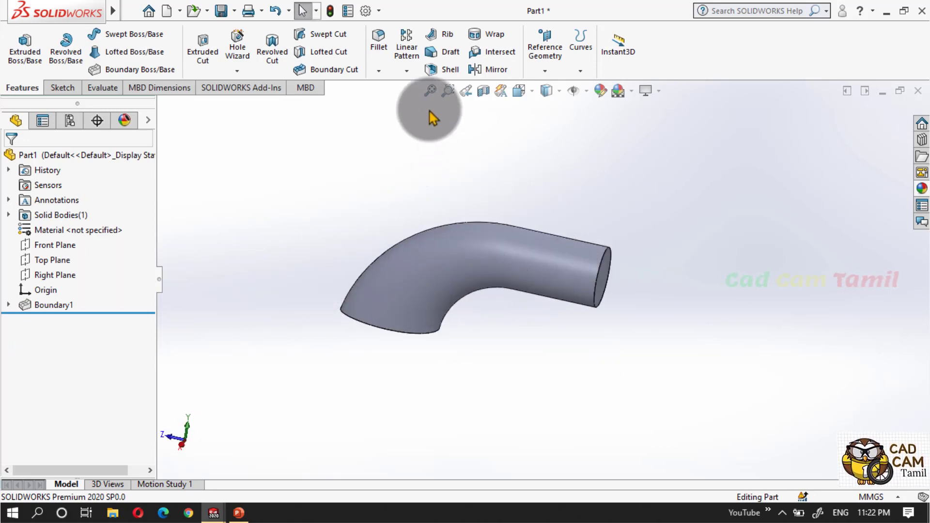
pyautogui.click(472, 70)
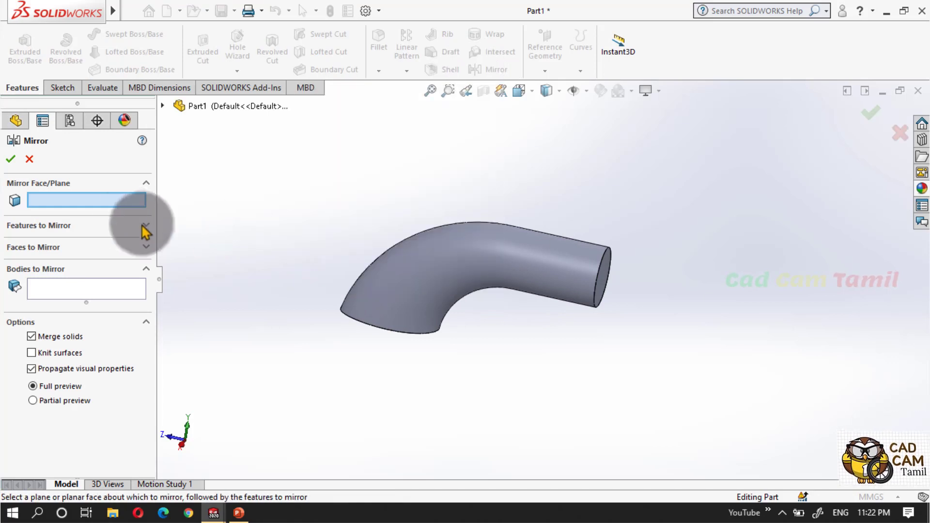
pyautogui.moveTo(224, 362); pyautogui.dragTo(509, 290, button='middle')
pyautogui.click(506, 290)
pyautogui.moveTo(502, 352); pyautogui.dragTo(473, 368, button='middle')
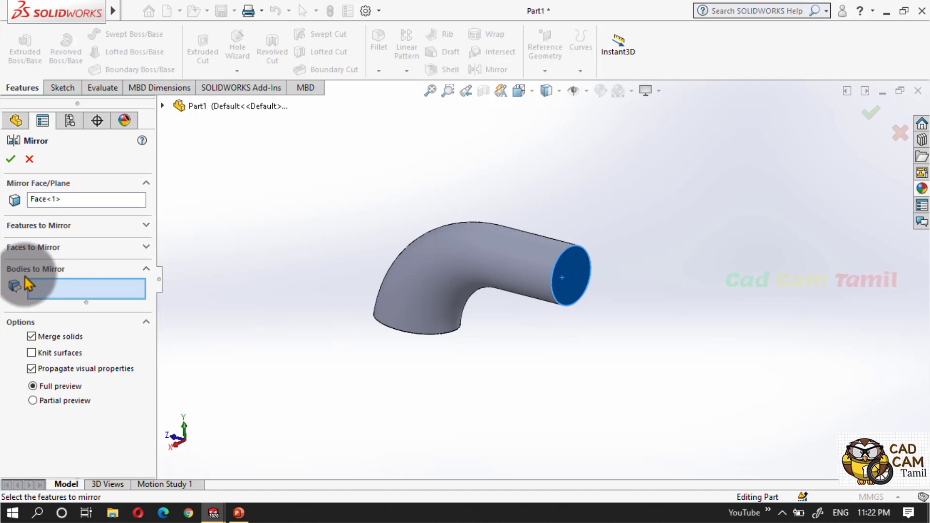
pyautogui.click(436, 264)
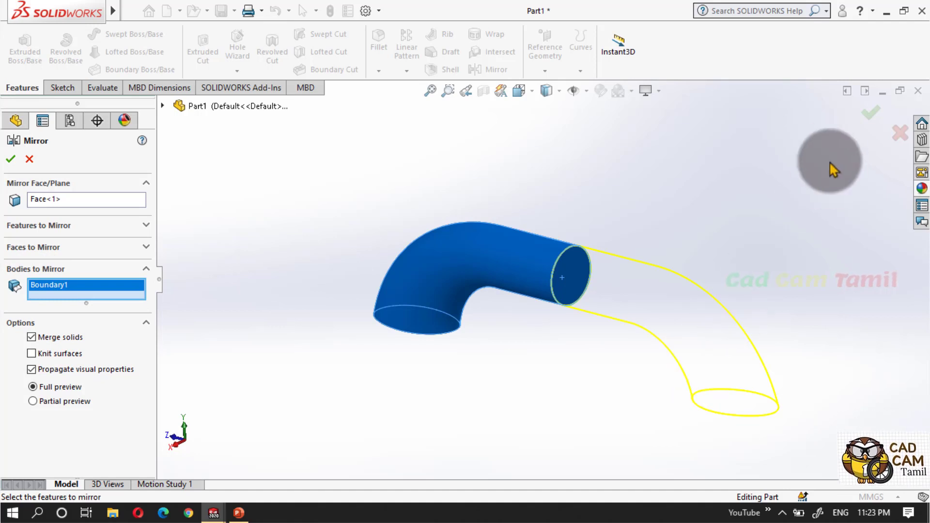
pyautogui.click(872, 114)
# Change the handle's display style to shaded without edges.
pyautogui.moveTo(446, 368); pyautogui.dragTo(469, 368, button='middle')
pyautogui.moveTo(449, 276); pyautogui.dragTo(612, 289, button='middle')
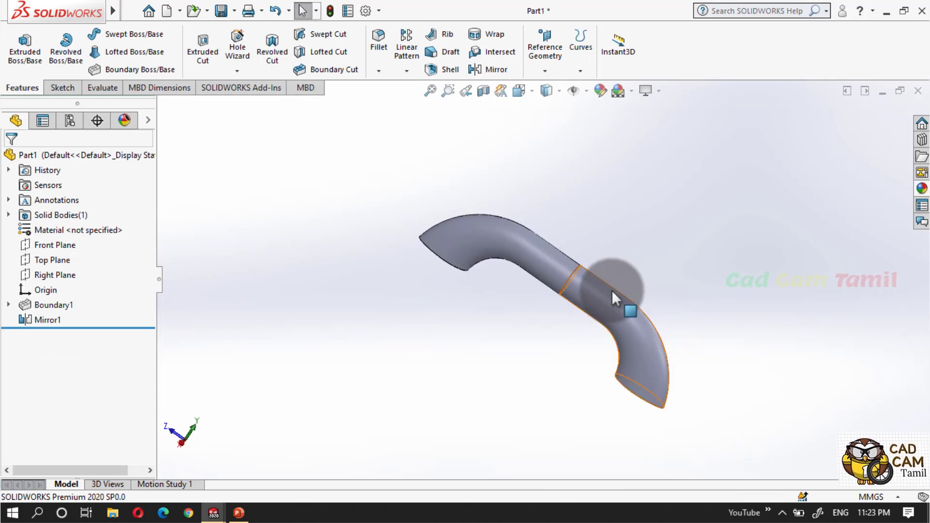
pyautogui.scroll(-3, 612, 290)
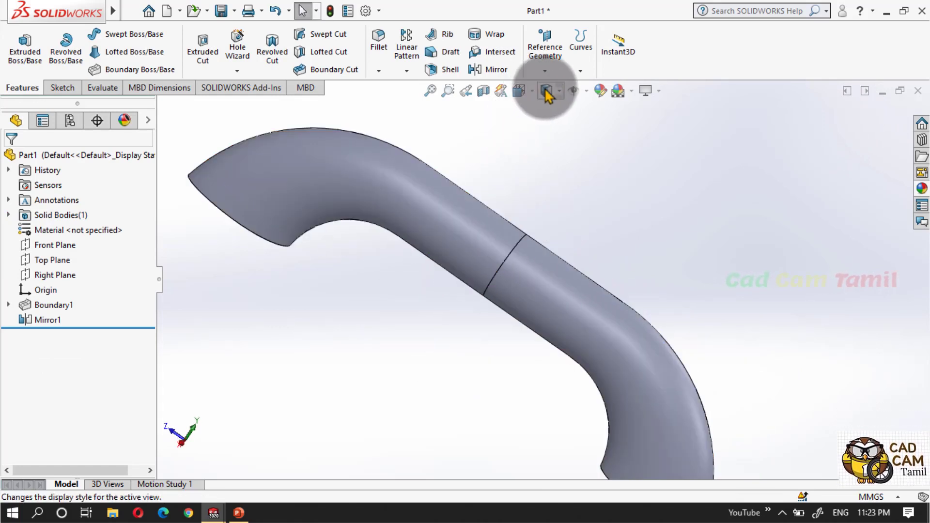
pyautogui.click(547, 128)
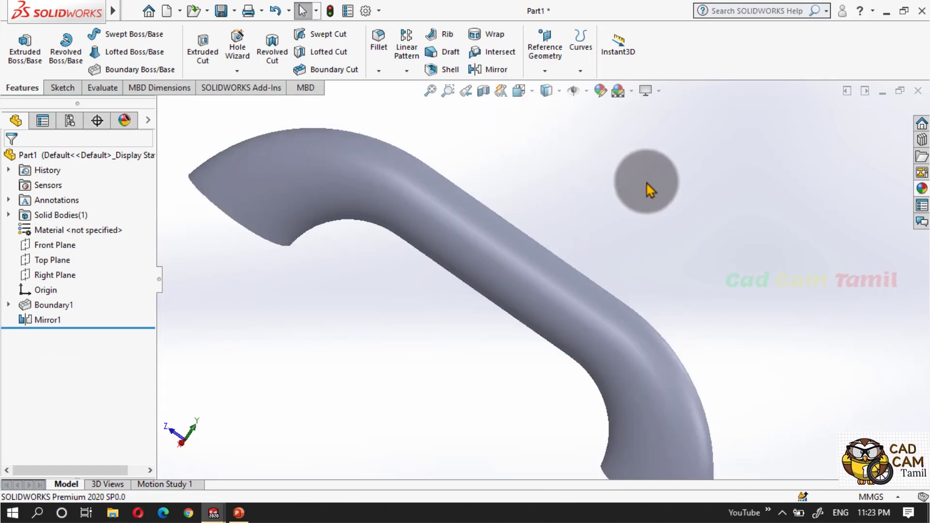
# Start a new sketch on the Top Plane.
pyautogui.scroll(2, 591, 222)
pyautogui.moveTo(590, 222); pyautogui.dragTo(657, 137, button='middle')
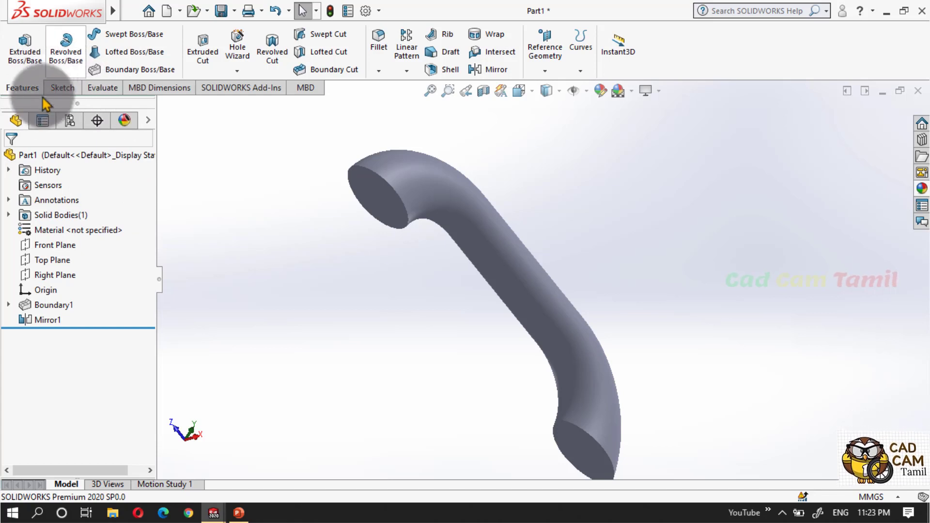
pyautogui.click(59, 88)
pyautogui.click(19, 43)
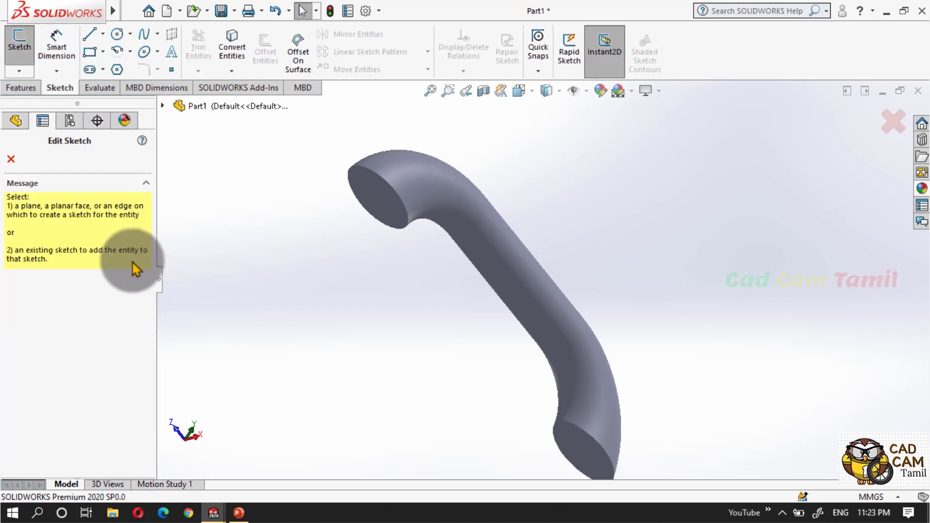
pyautogui.press('Escape')
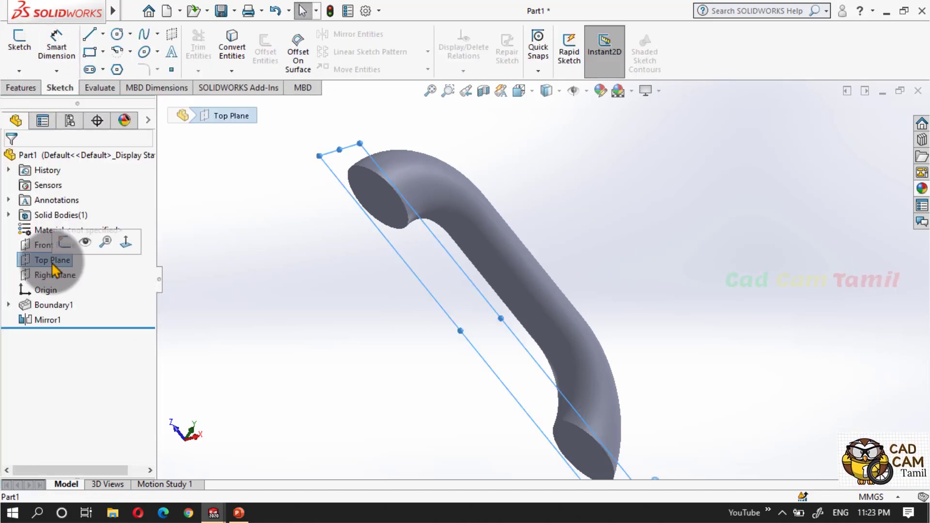
pyautogui.click(65, 242)
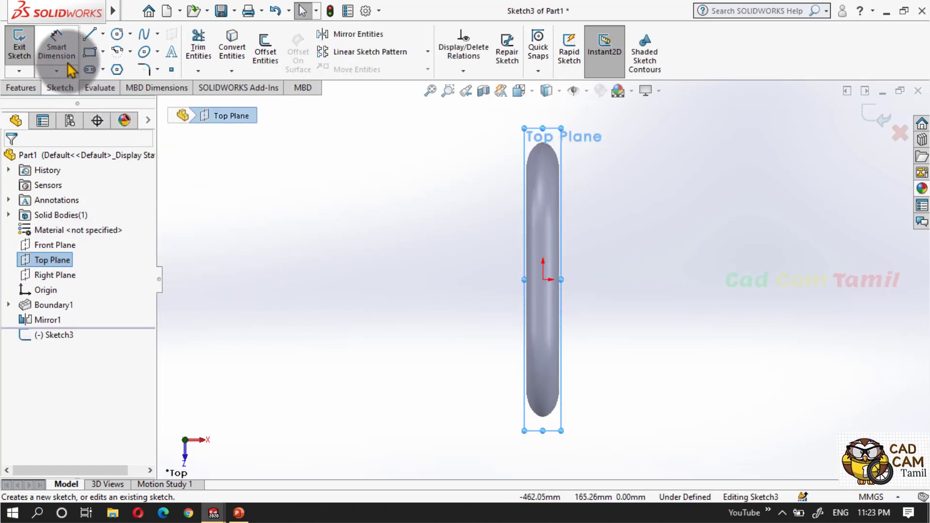
# Sketch a corner rectangle about 75 mm wide and 381 mm tall enclosing the whole handle.
pyautogui.click(89, 52)
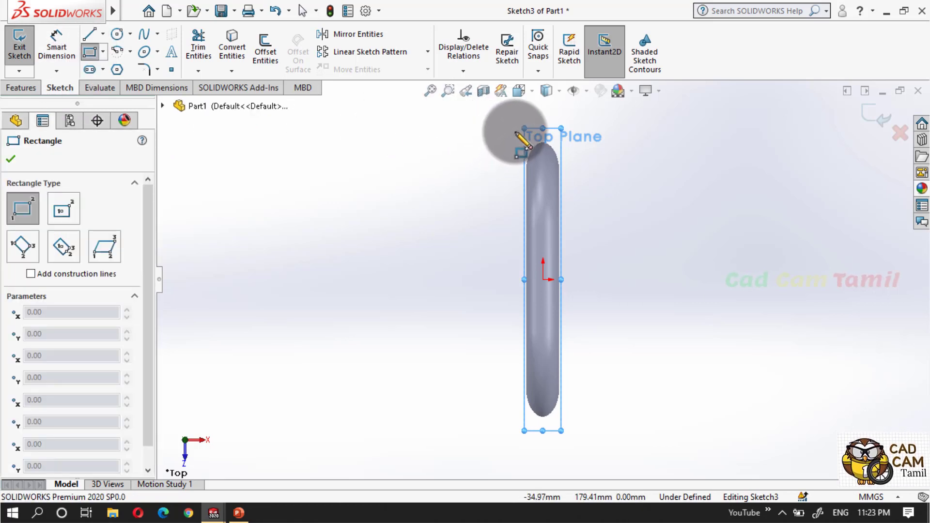
pyautogui.click(512, 120)
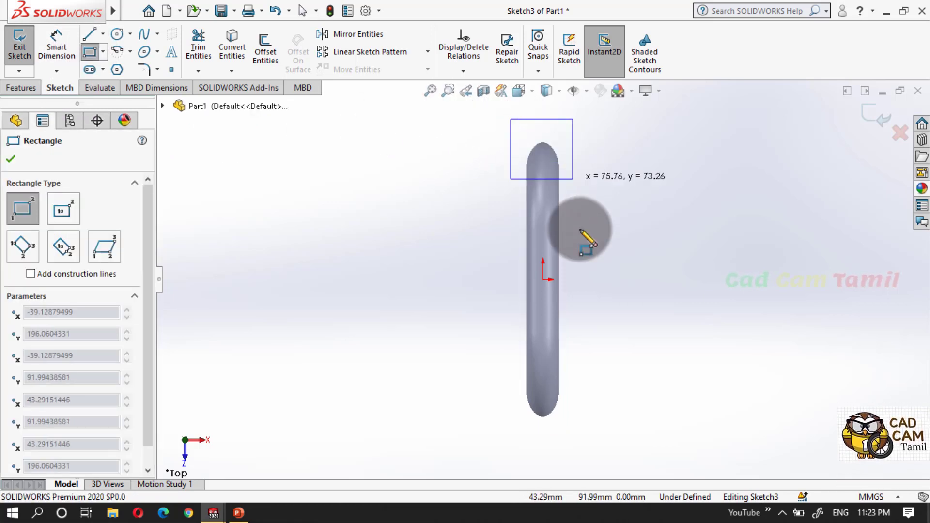
pyautogui.click(574, 431)
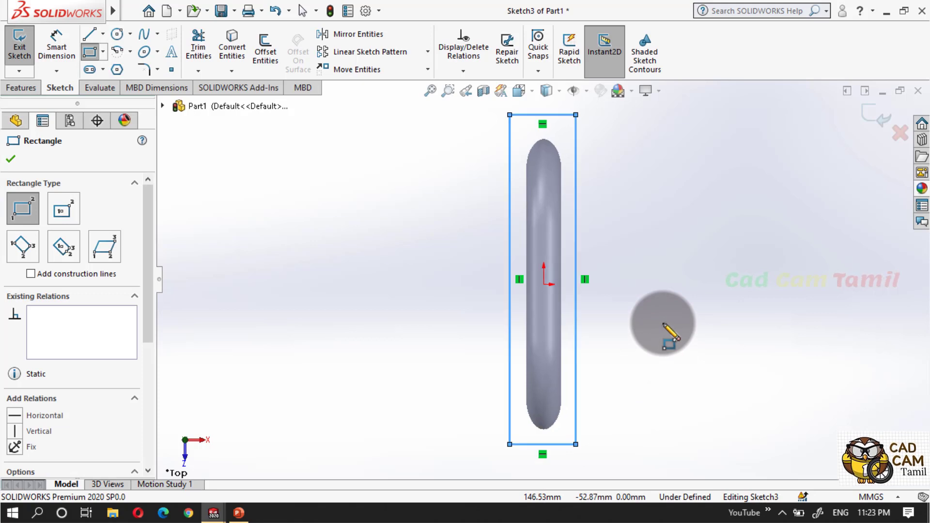
# Draw a vertical centerline from the origin up past the rectangle's upper edge.
pyautogui.click(104, 33)
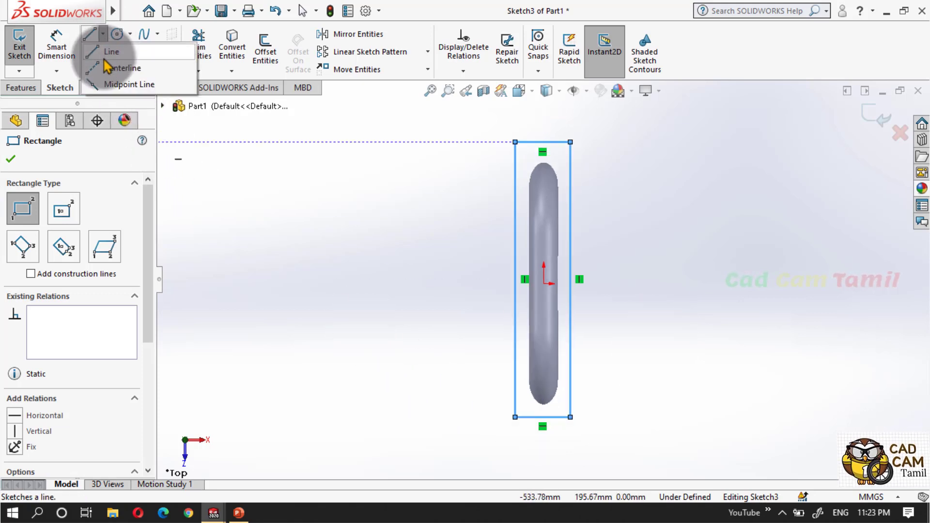
pyautogui.click(108, 58)
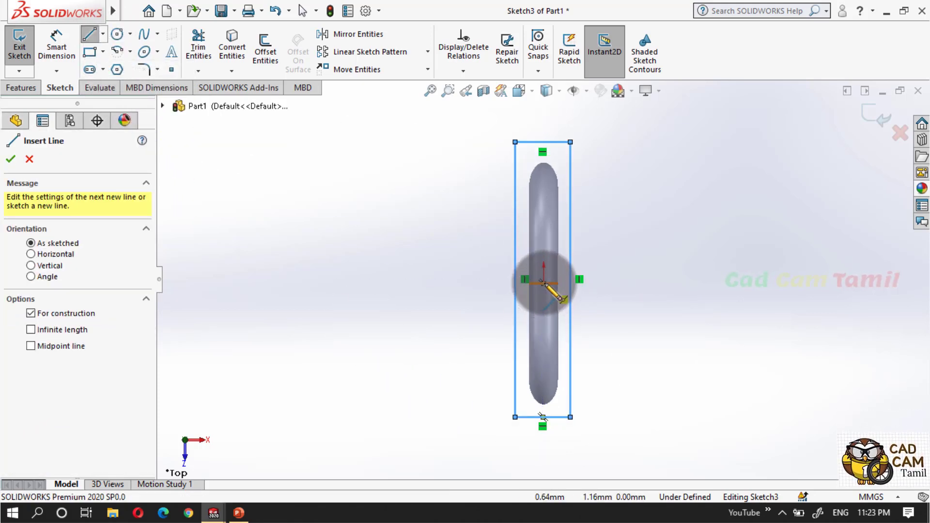
pyautogui.click(544, 284)
pyautogui.click(544, 109)
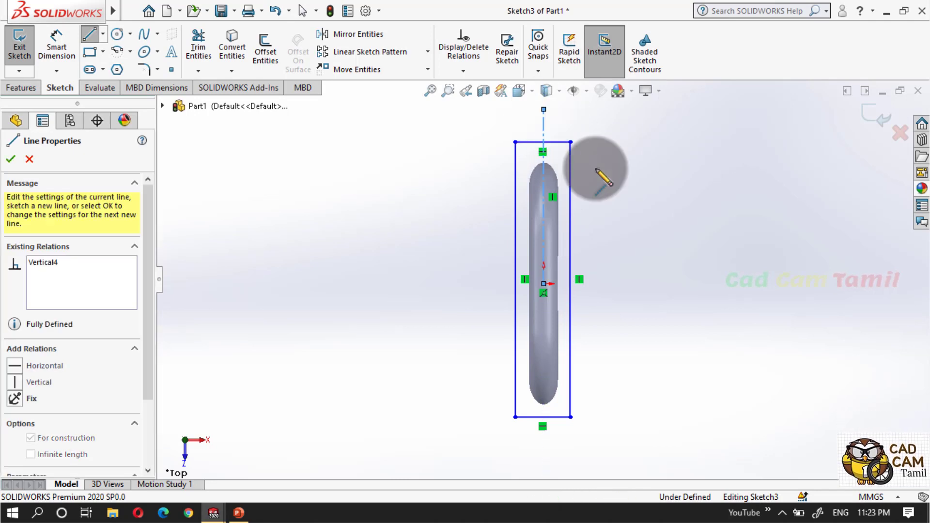
pyautogui.click(670, 192)
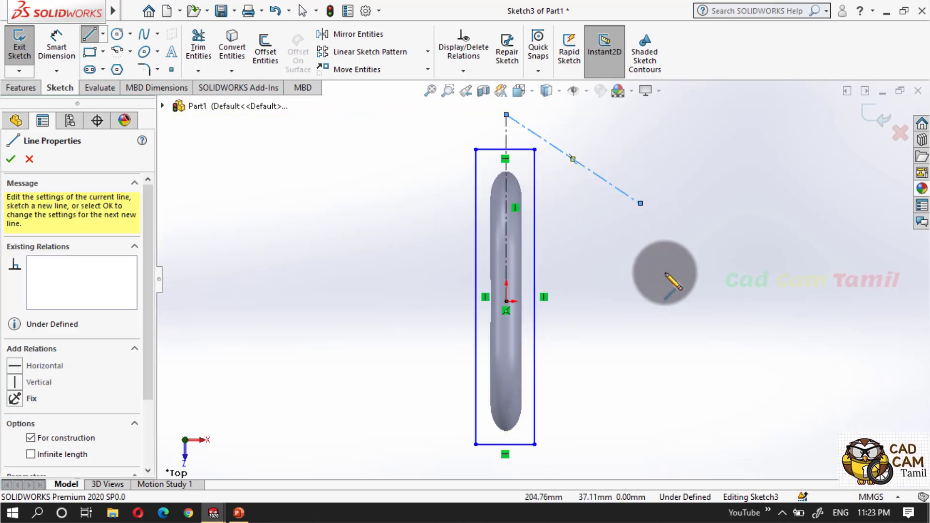
pyautogui.press('Escape')
pyautogui.press('Escape')
pyautogui.click(615, 189)
pyautogui.press('Delete')
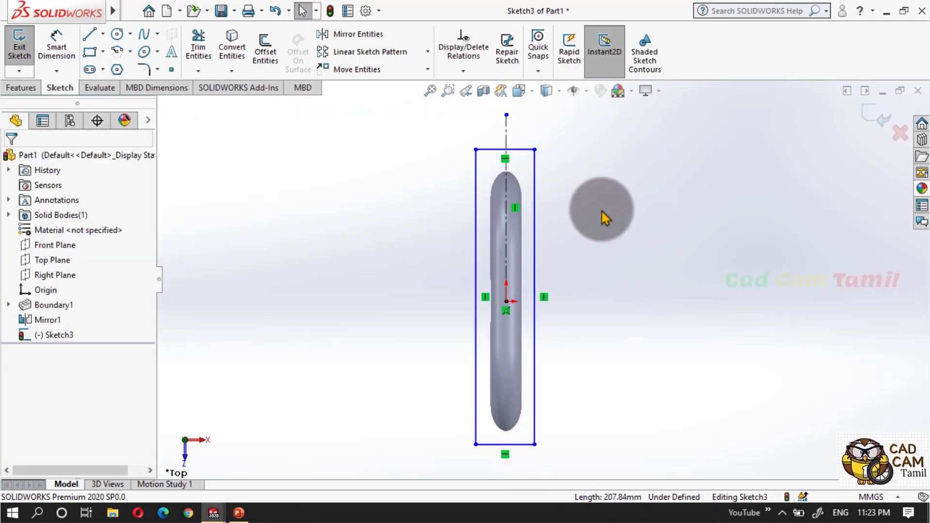
# Dimension the distance between the centerline and the rectangle's left long side as 40 mm.
pyautogui.click(56, 46)
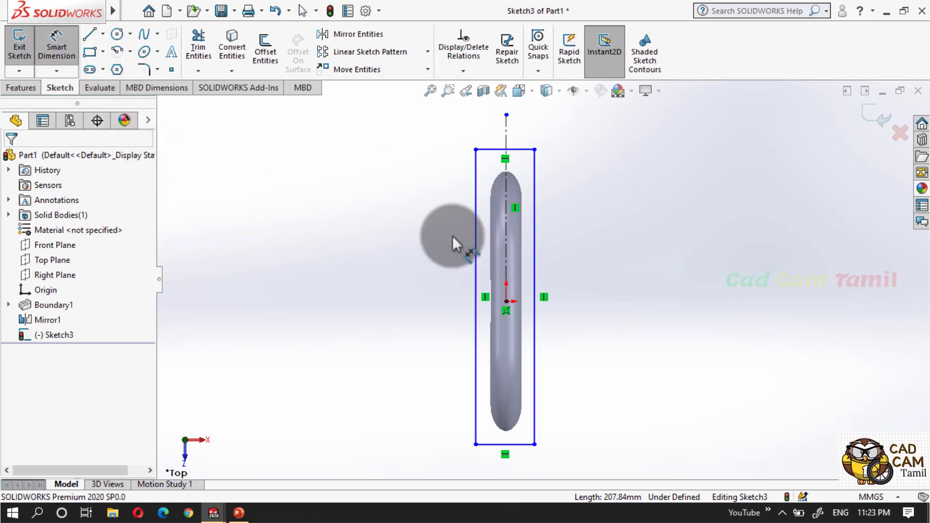
pyautogui.click(508, 166)
pyautogui.click(476, 185)
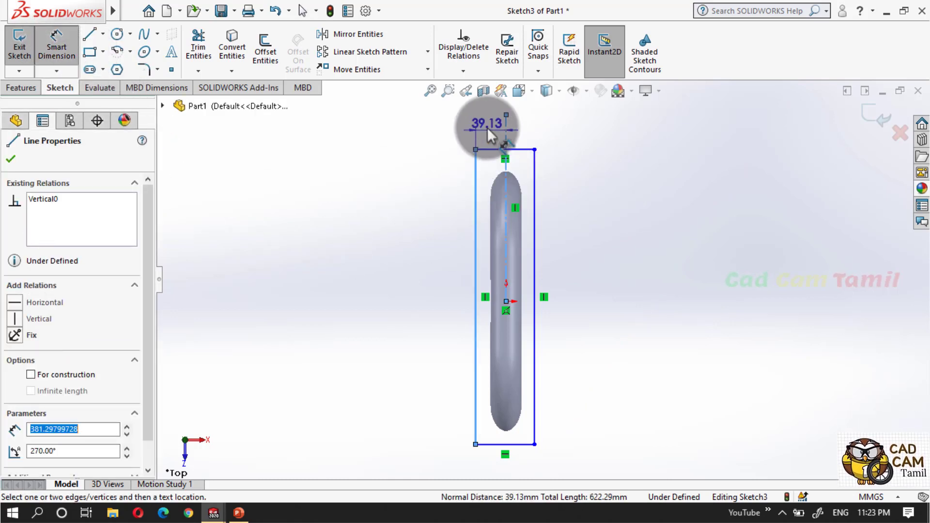
pyautogui.click(487, 125)
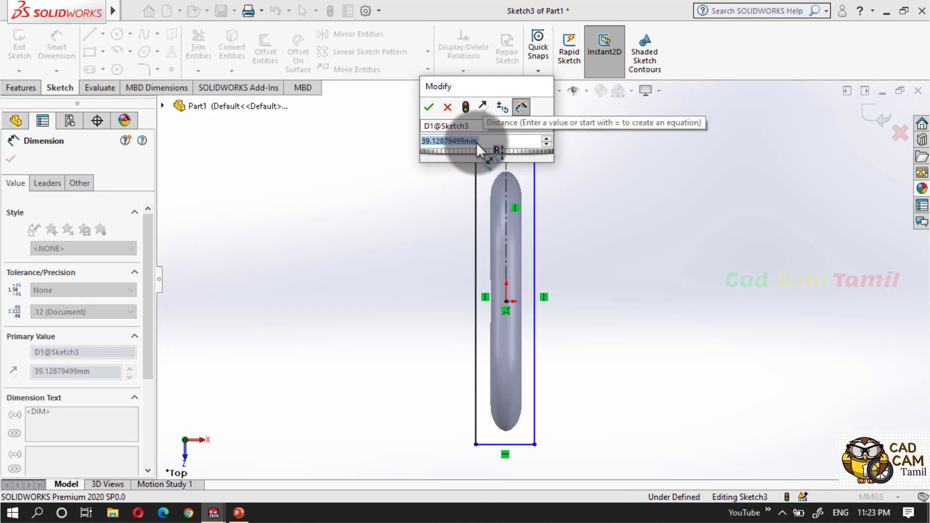
pyautogui.write('40')
pyautogui.press('Return')
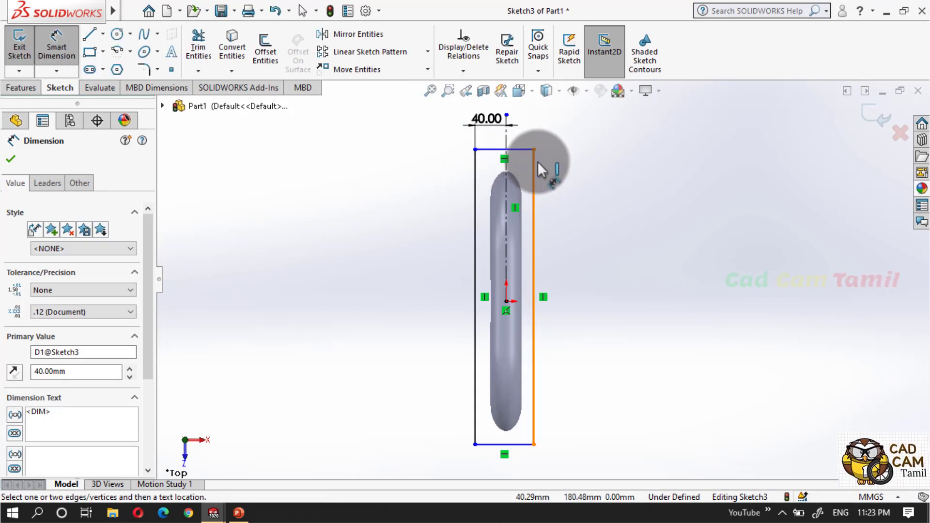
# Dimension the rectangle's right long side 40 mm from the centerline.
pyautogui.click(535, 143)
pyautogui.click(537, 125)
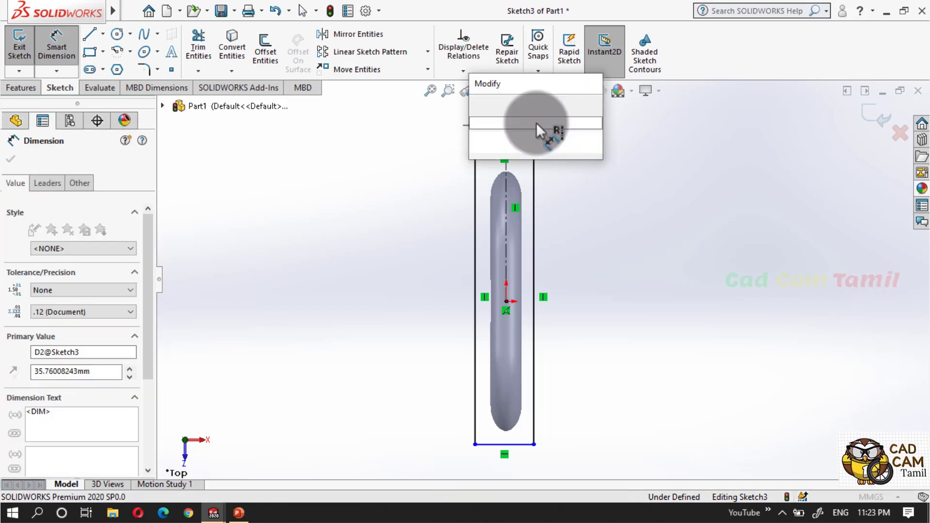
pyautogui.write('40')
pyautogui.press('Return')
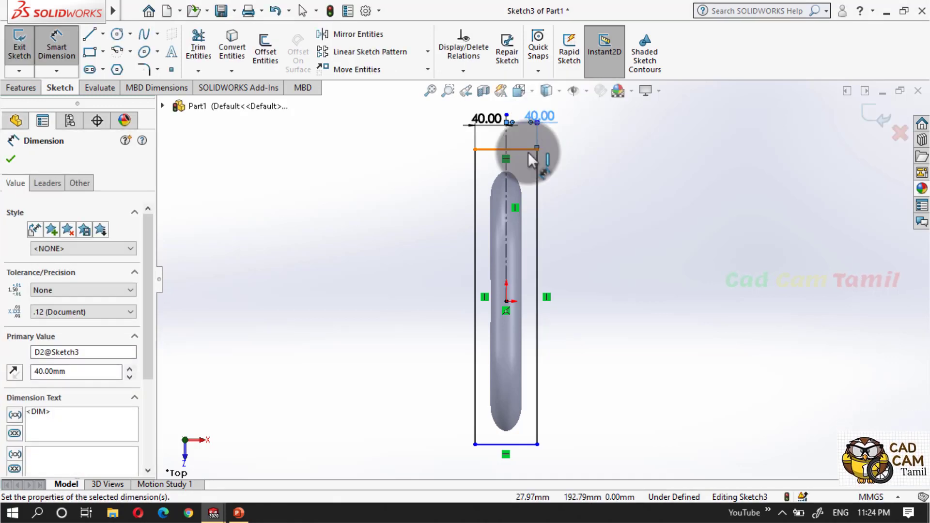
# Set the rectangle's overall height between its two short sides to 400 mm.
pyautogui.click(529, 151)
pyautogui.click(521, 443)
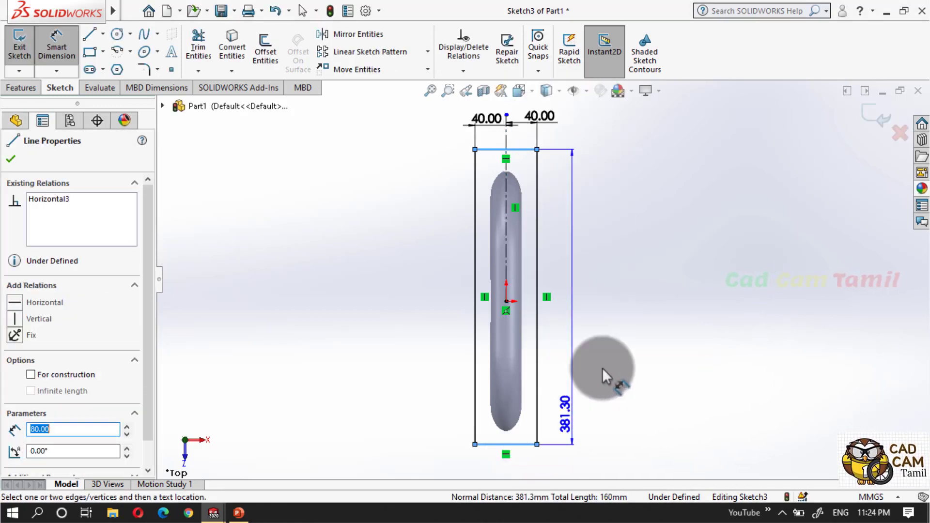
pyautogui.click(614, 309)
pyautogui.write('400')
pyautogui.press('Return')
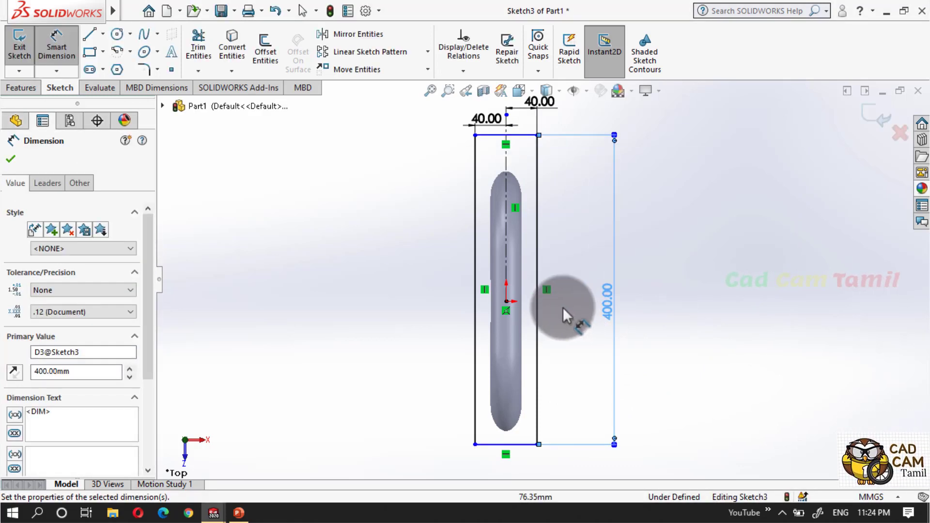
# Dimension the rectangle's upper side 200 mm from the origin and close the sketch.
pyautogui.click(516, 134)
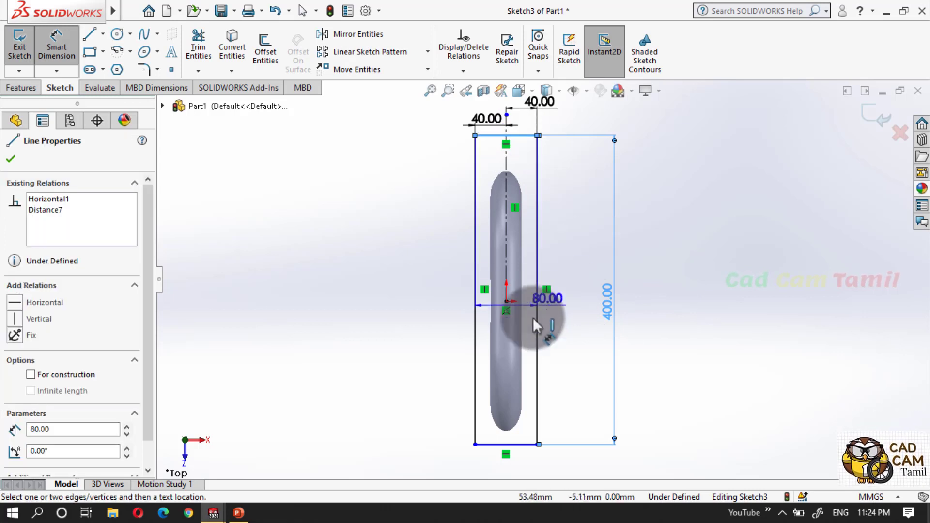
pyautogui.click(508, 301)
pyautogui.click(580, 243)
pyautogui.write('200')
pyautogui.press('Return')
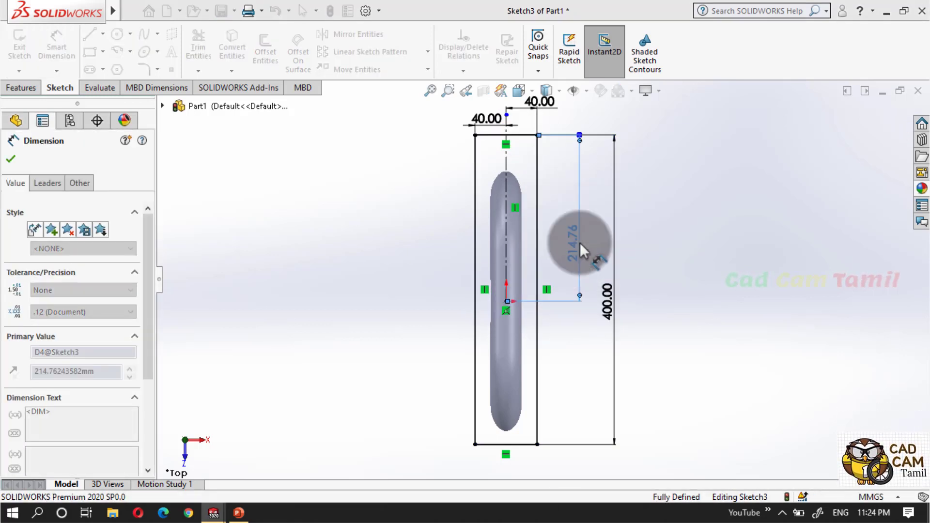
pyautogui.click(762, 231)
pyautogui.hotkey('ctrl', 'b')
# Extrude the rectangle sketch 10 mm as a blind, merged boss in the reversed direction, away from the handle.
pyautogui.moveTo(619, 288); pyautogui.dragTo(558, 286, button='middle')
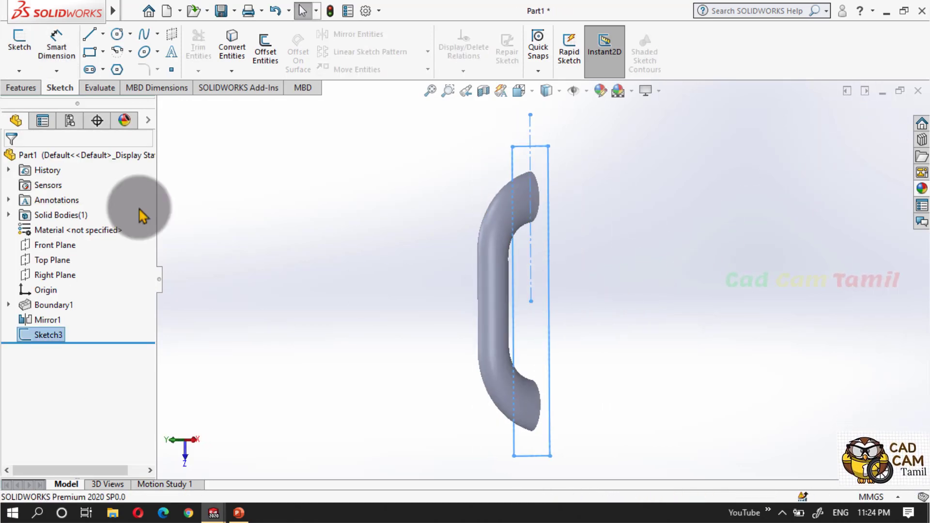
pyautogui.click(36, 87)
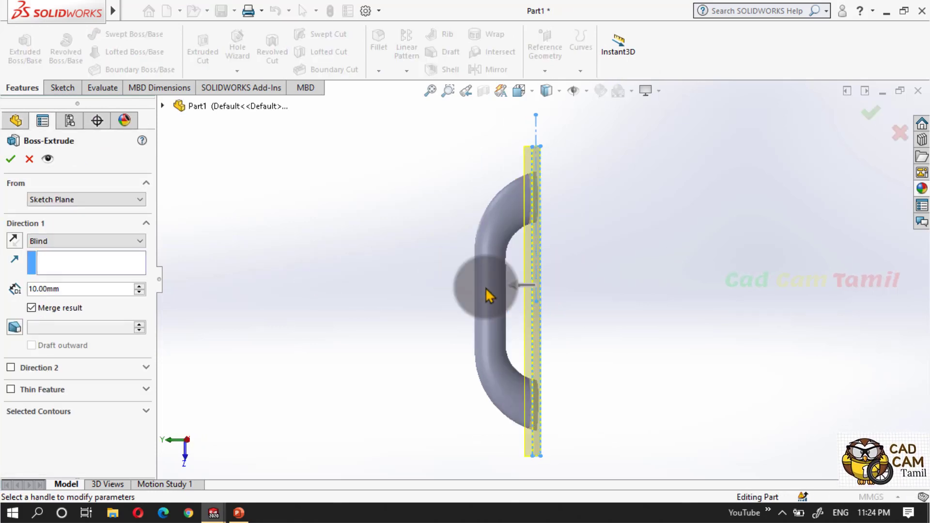
pyautogui.click(15, 240)
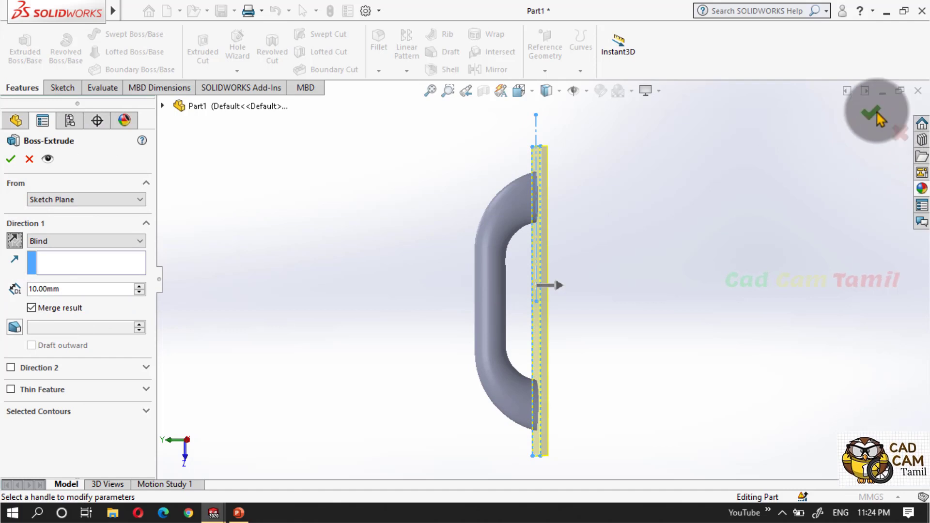
pyautogui.press('Return')
pyautogui.moveTo(609, 291); pyautogui.dragTo(406, 274, button='middle')
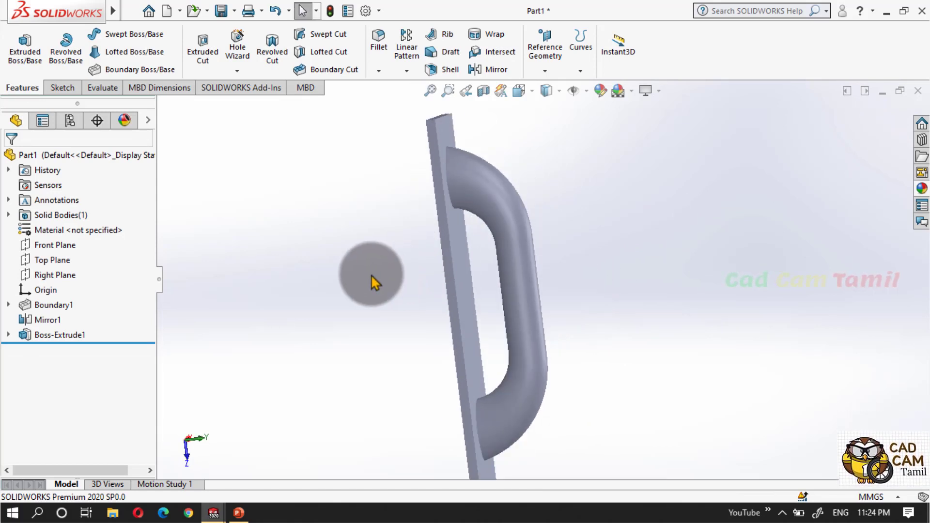